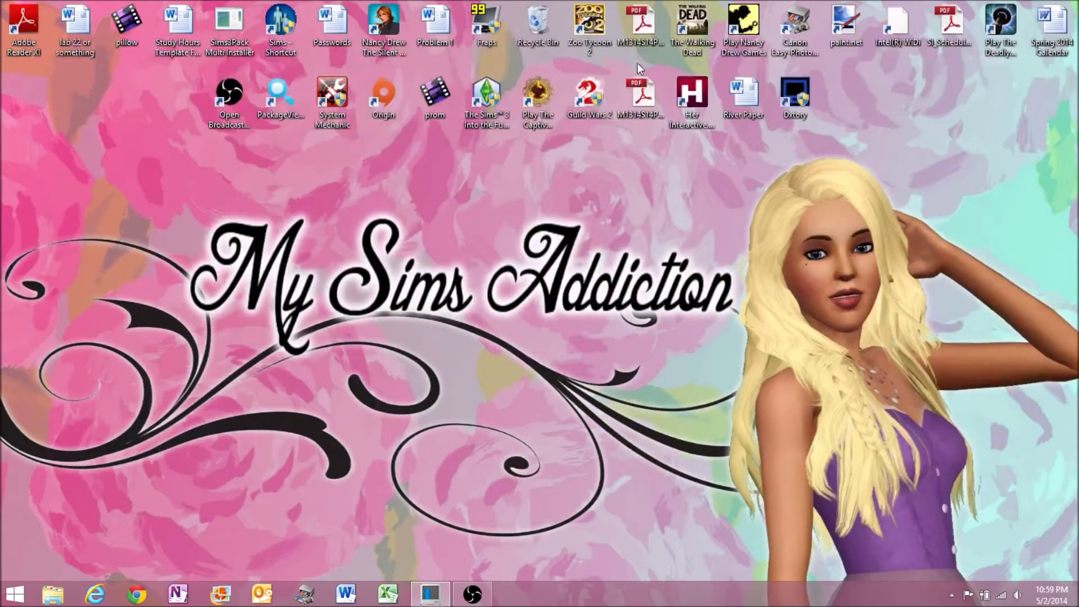
Open paint.net, maximize its window and arrange the floating Layers and Colors windows so they no longer overlap the canvas.
{"action": "double_click", "coordinate": [846, 23]}
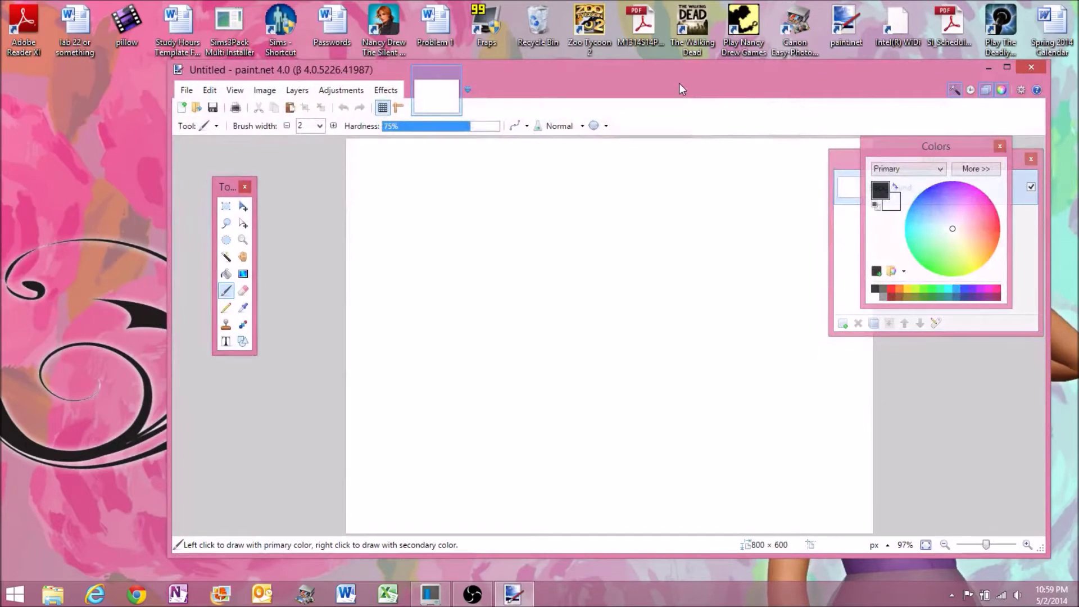
{"action": "left_click_drag", "start_coordinate": [629, 92], "coordinate": [628, 61]}
{"action": "left_click_drag", "start_coordinate": [217, 190], "coordinate": [157, 159]}
{"action": "left_click_drag", "start_coordinate": [928, 140], "coordinate": [912, 337]}
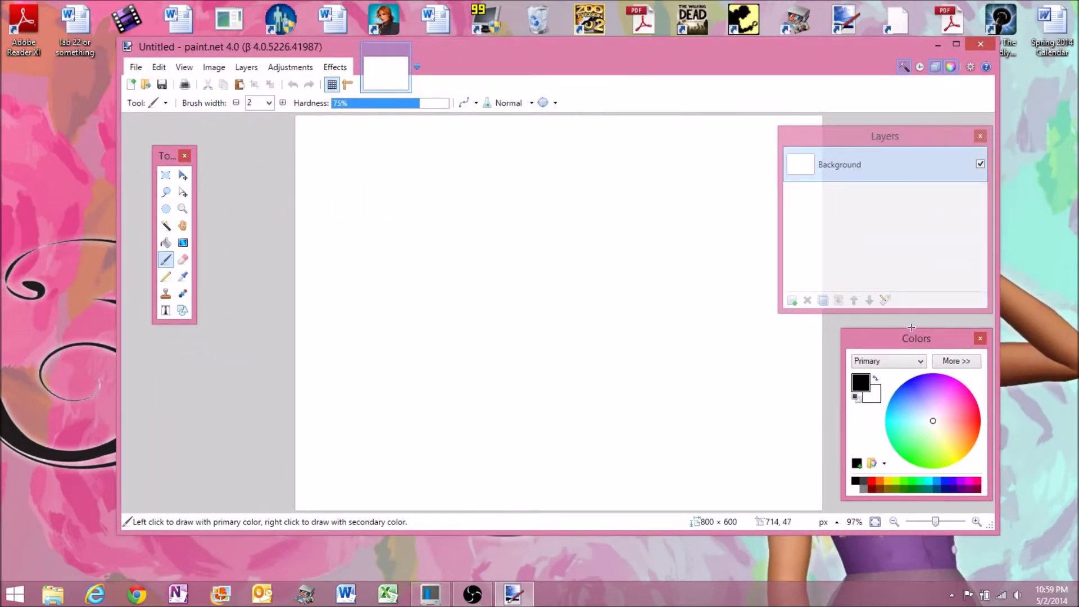
{"action": "left_click_drag", "start_coordinate": [879, 131], "coordinate": [902, 129]}
{"action": "left_click", "coordinate": [956, 44]}
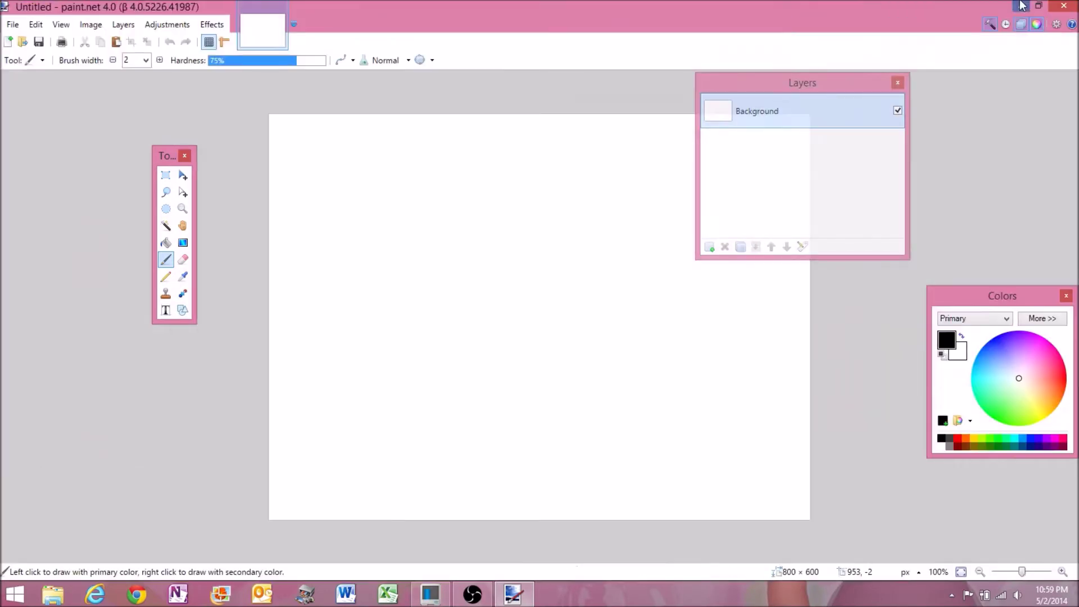
{"action": "left_click_drag", "start_coordinate": [827, 84], "coordinate": [993, 84]}
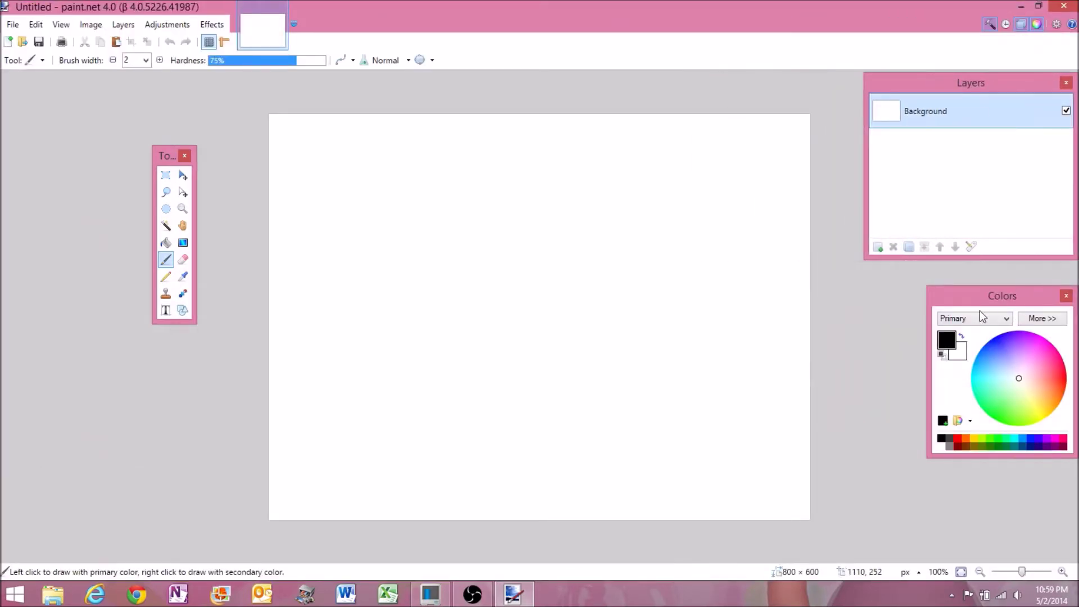
Open the rose background image fdhfhfg from the Pictures folder and fit it in view.
{"action": "key", "text": "ctrl+o"}
{"action": "left_click", "coordinate": [450, 141]}
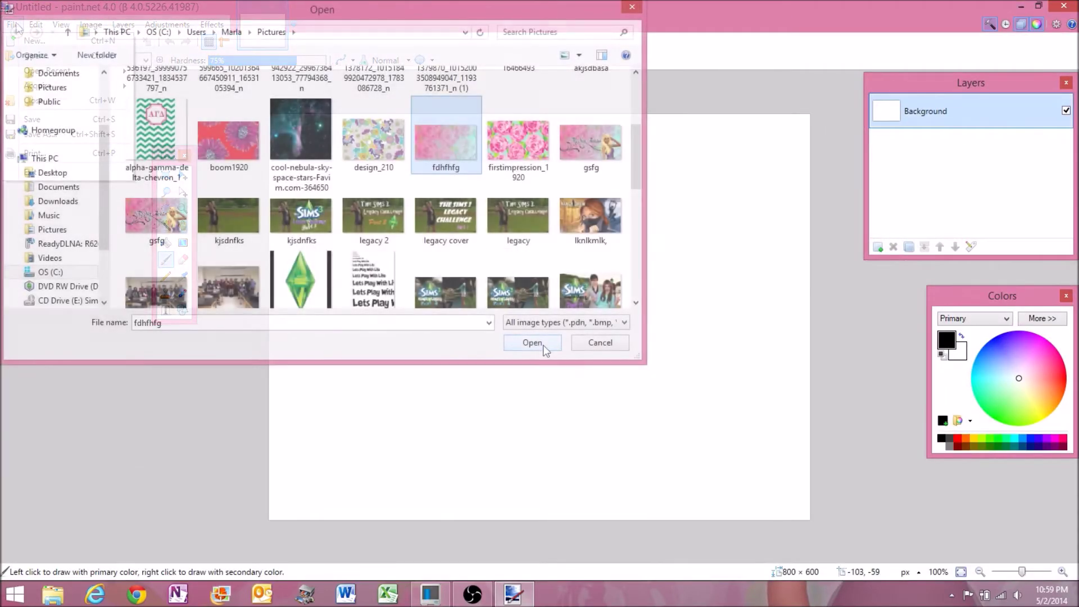
{"action": "left_click", "coordinate": [542, 344]}
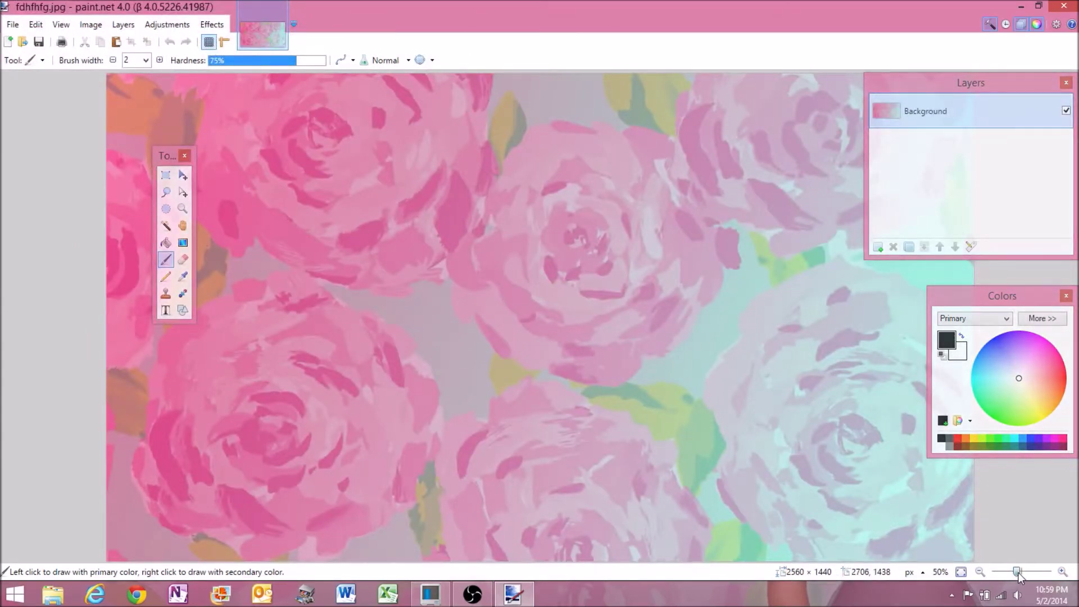
{"action": "left_click_drag", "start_coordinate": [1019, 573], "coordinate": [1015, 573]}
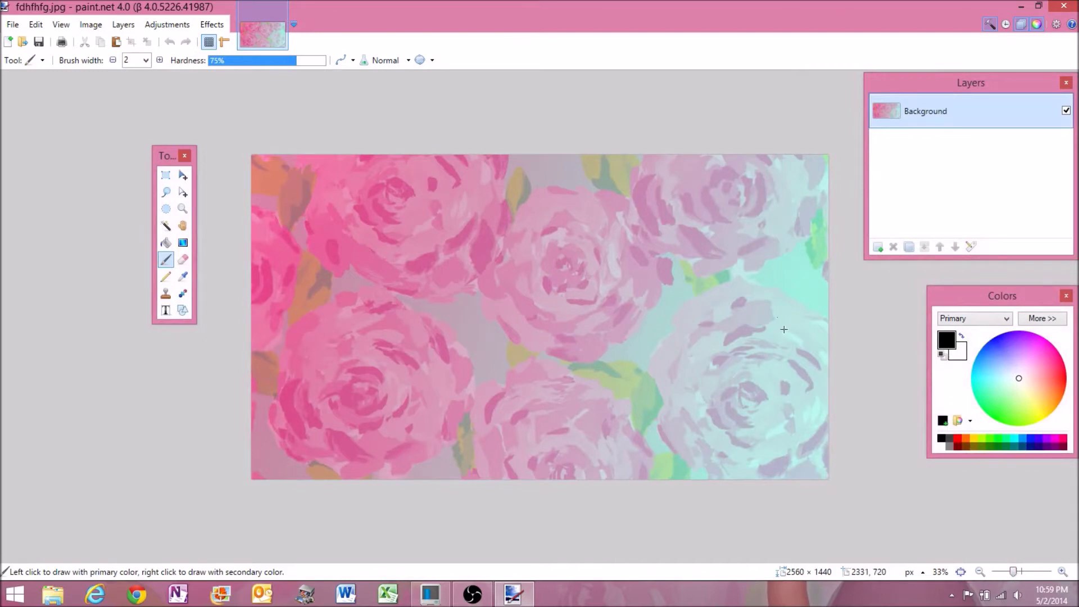
Open the image Screenshot-49 from Documents > Electronic Arts > The Sims 3 > Screenshots.
{"action": "key", "text": "ctrl+o"}
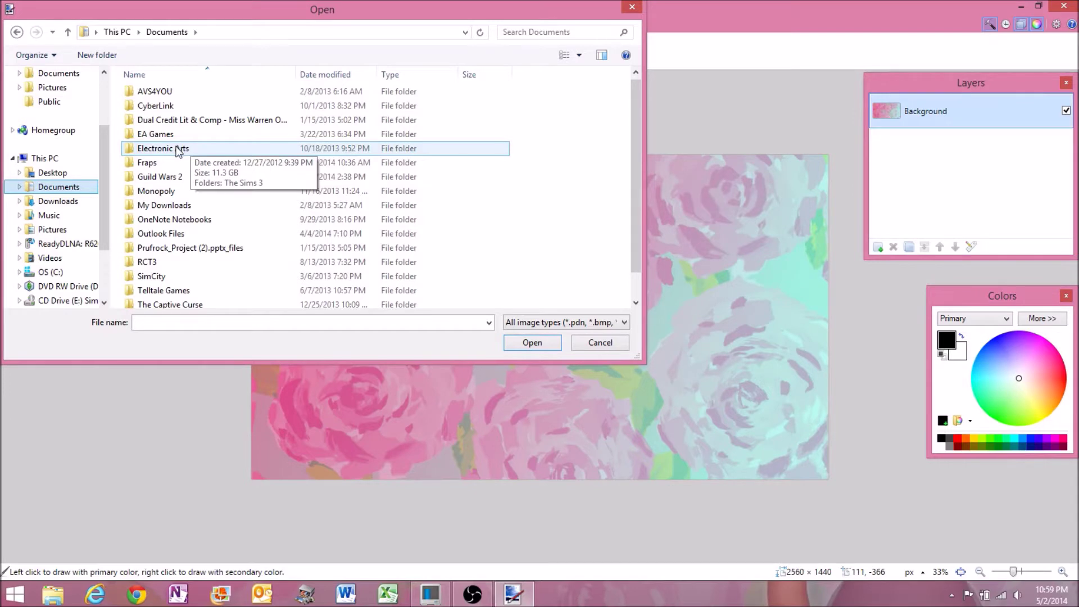
{"action": "double_click", "coordinate": [177, 149]}
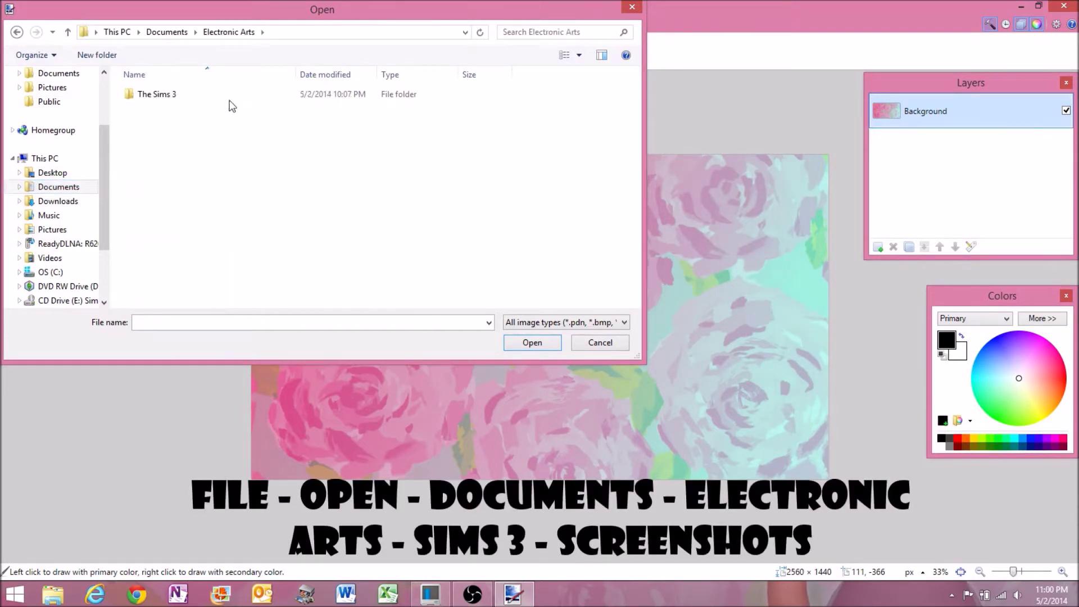
{"action": "double_click", "coordinate": [175, 99]}
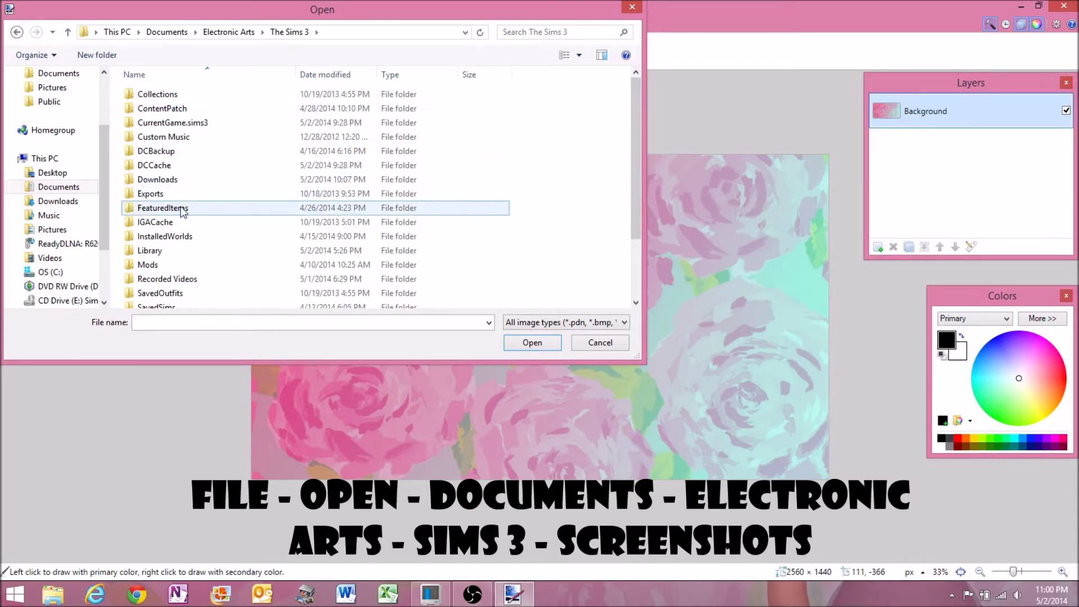
{"action": "scroll", "coordinate": [191, 231], "scroll_direction": "down", "scroll_amount": 2}
{"action": "double_click", "coordinate": [190, 275]}
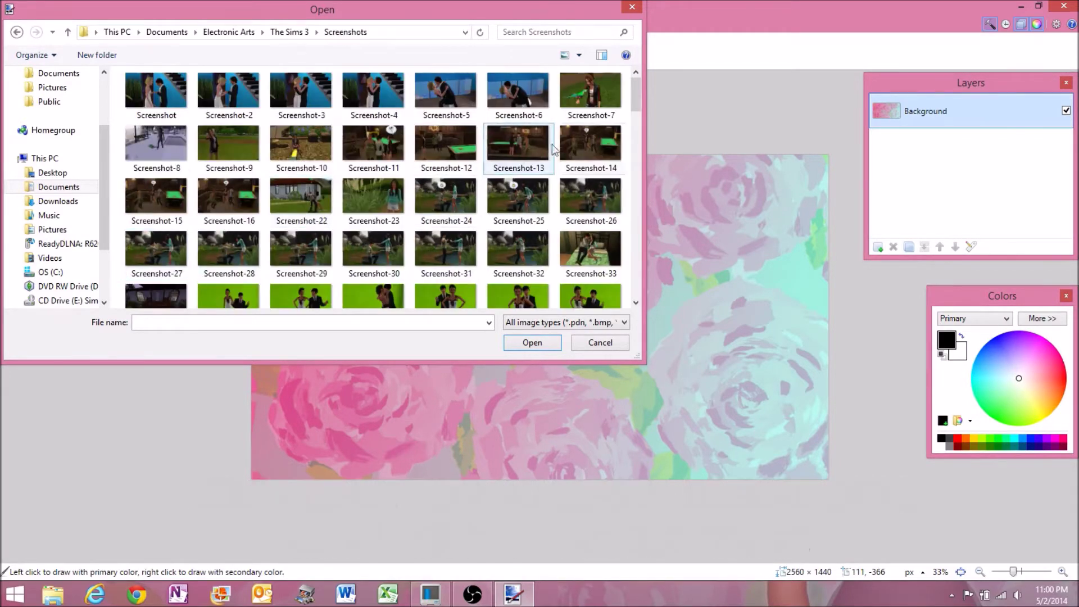
{"action": "left_click_drag", "start_coordinate": [636, 95], "coordinate": [625, 124]}
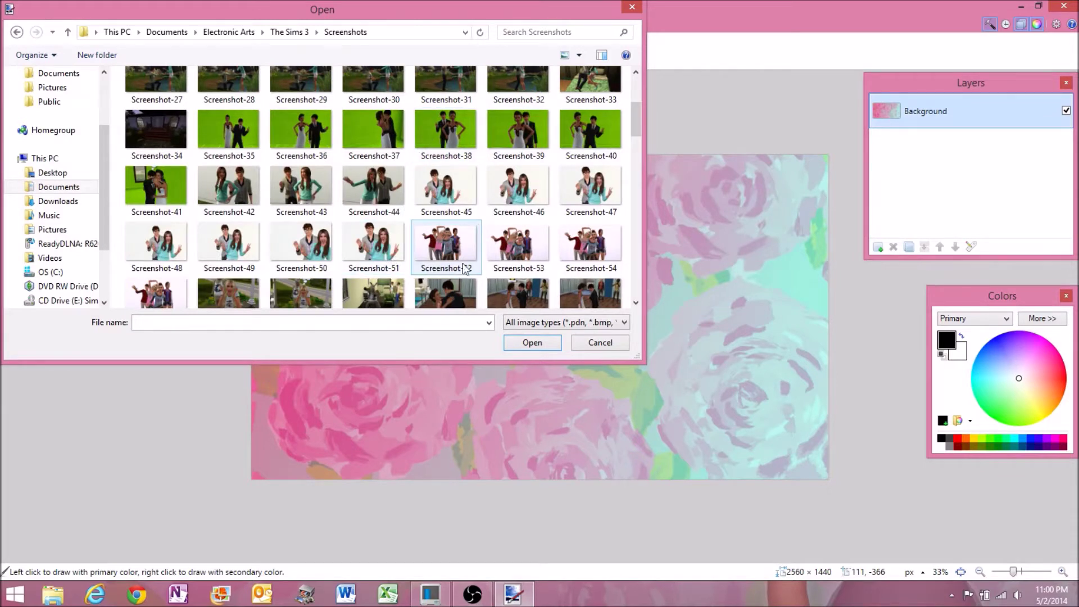
{"action": "left_click", "coordinate": [257, 245]}
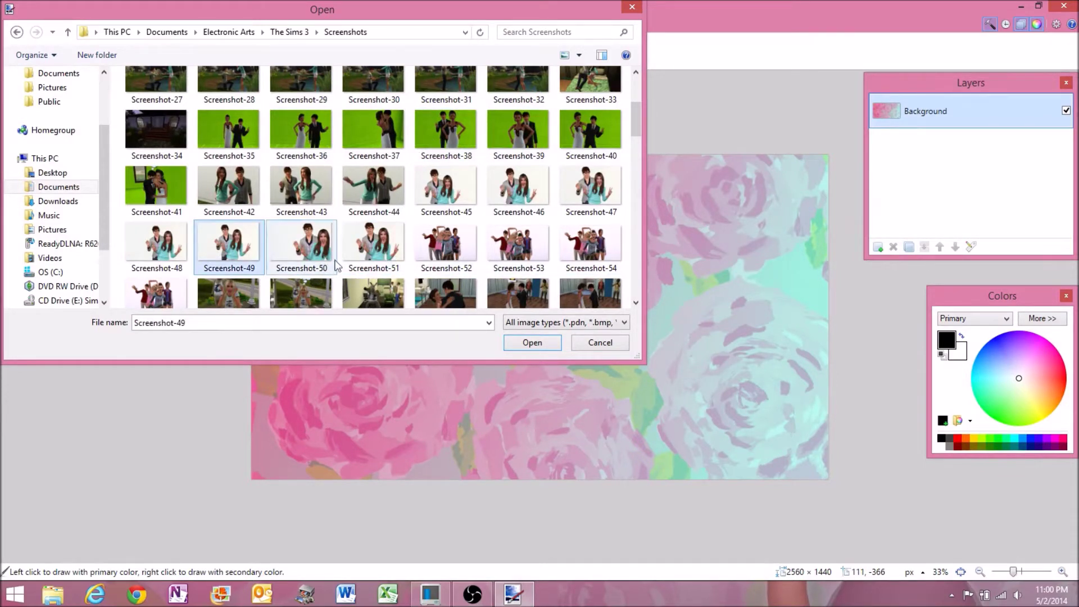
{"action": "left_click", "coordinate": [534, 345]}
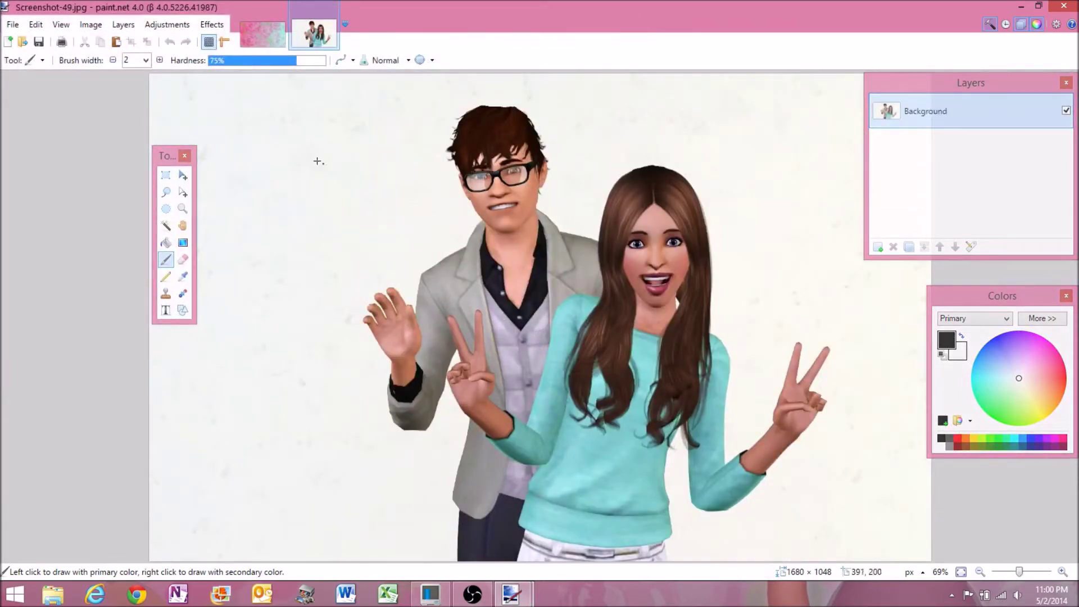
Select the pale background around the couple with the Magic Wand at 27% tolerance and delete it.
{"action": "left_click_drag", "start_coordinate": [167, 156], "coordinate": [72, 142]}
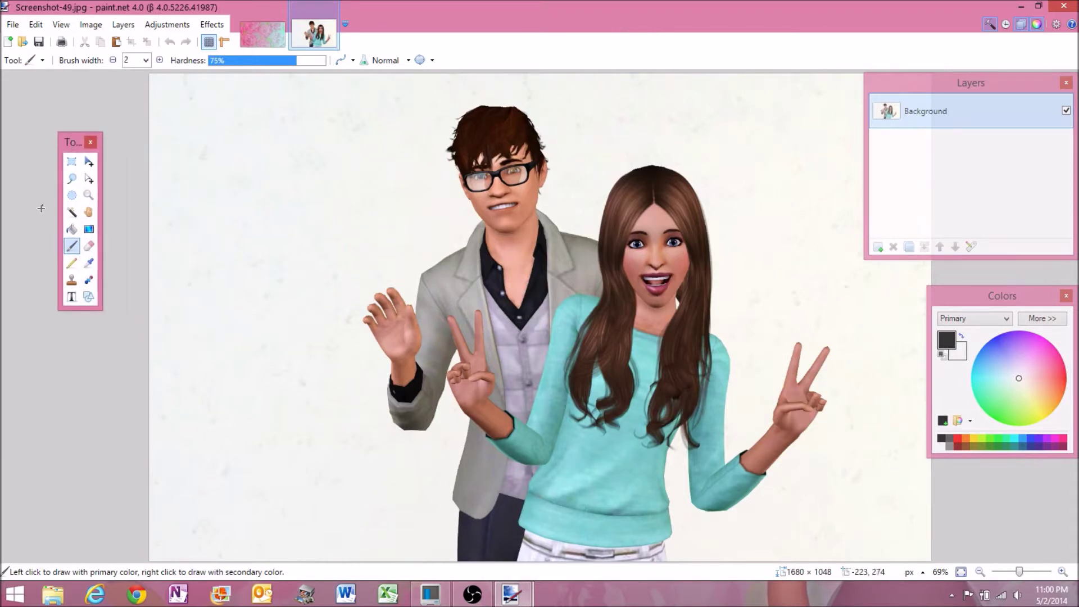
{"action": "left_click", "coordinate": [72, 213]}
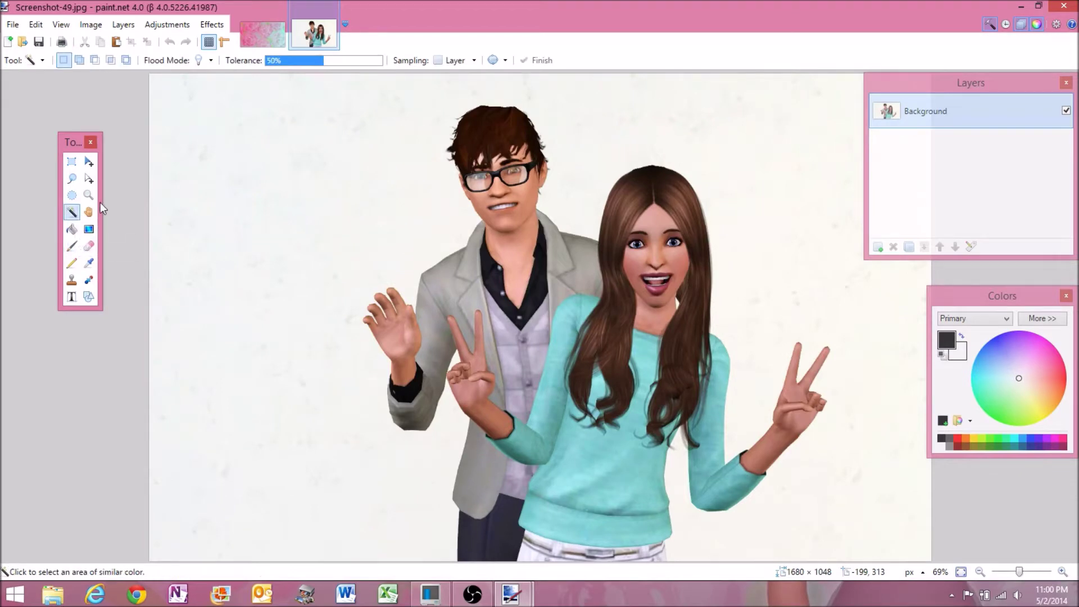
{"action": "left_click", "coordinate": [346, 272]}
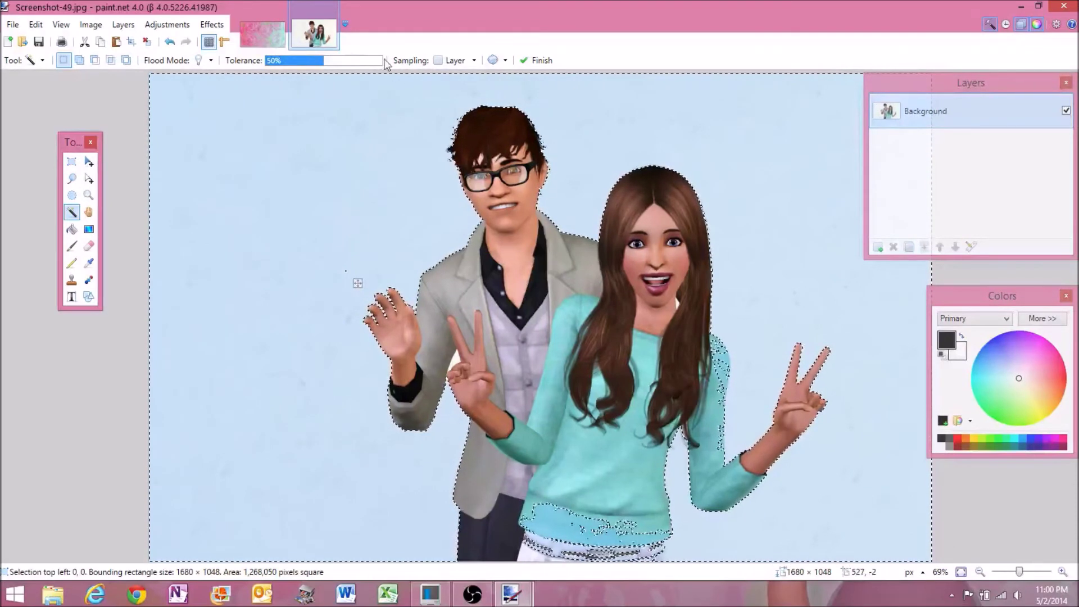
{"action": "left_click", "coordinate": [323, 65]}
{"action": "left_click_drag", "start_coordinate": [323, 64], "coordinate": [277, 56]}
{"action": "left_click_drag", "start_coordinate": [360, 60], "coordinate": [299, 66]}
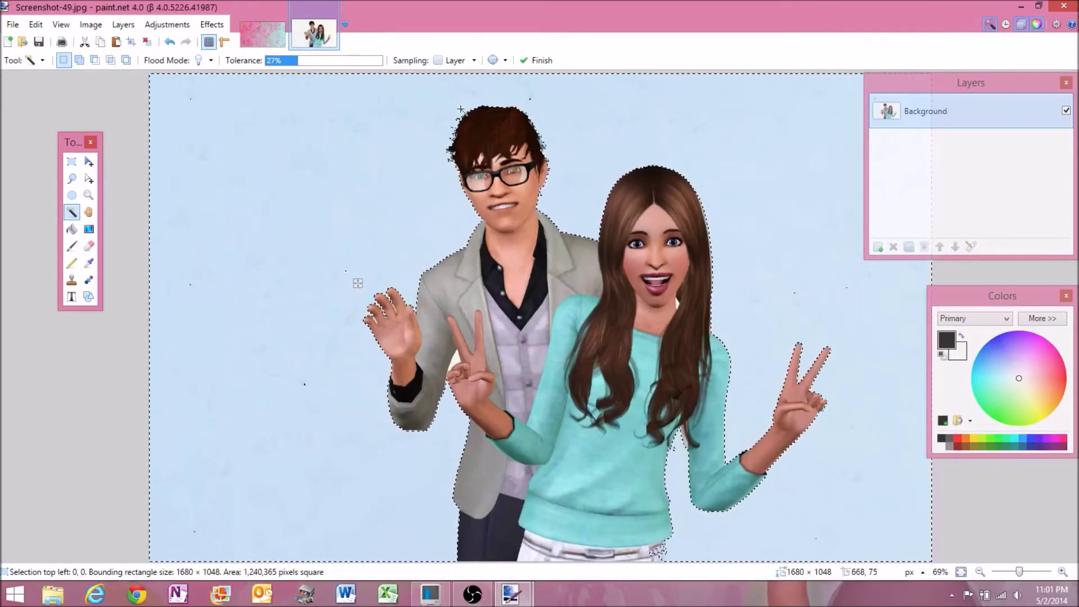
{"action": "key", "text": "Delete"}
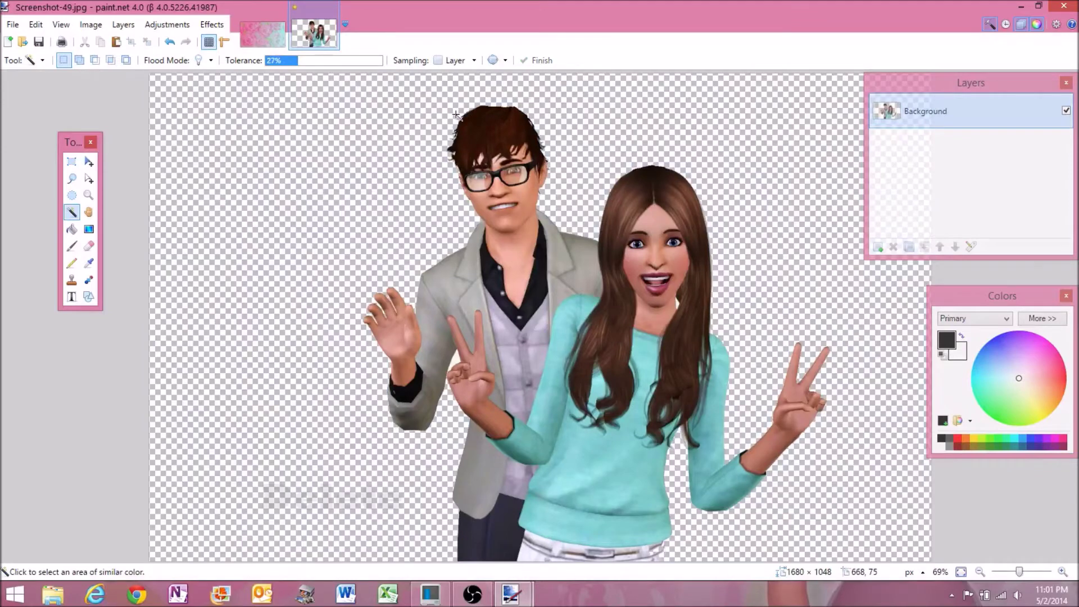
Copy the couple with a rectangular selection of about 1339 × 1018 px and paste it onto a new layer of the rose image.
{"action": "left_click", "coordinate": [71, 162]}
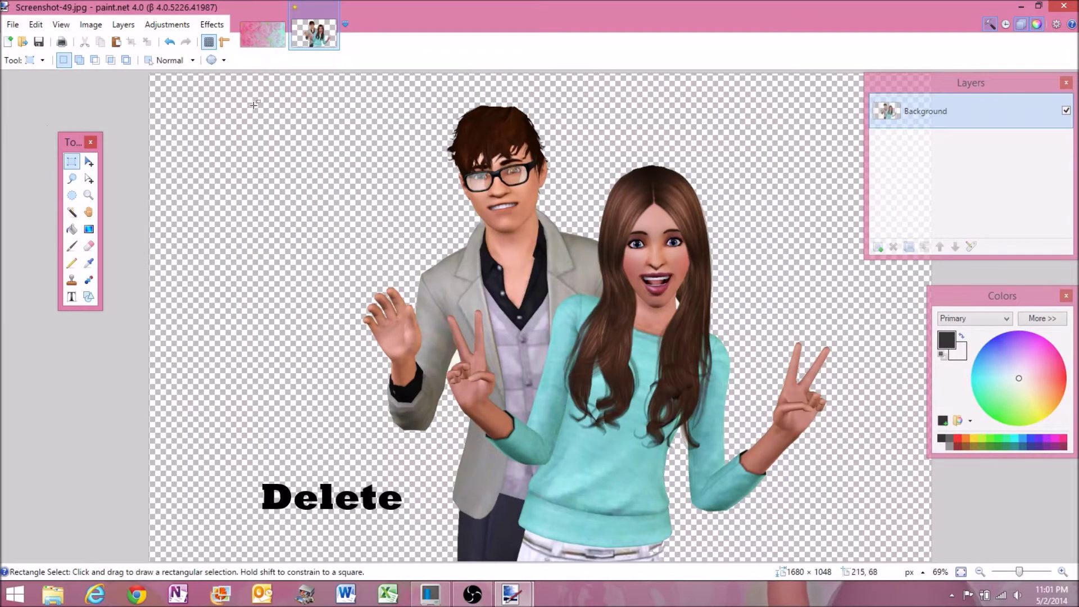
{"action": "left_click_drag", "start_coordinate": [242, 87], "coordinate": [862, 561]}
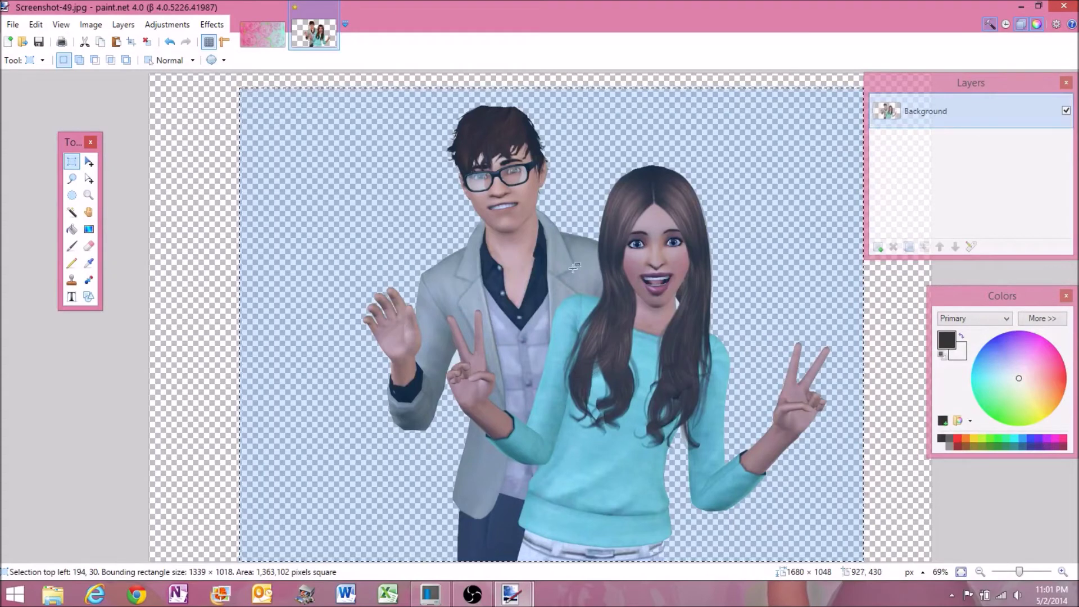
{"action": "left_click", "coordinate": [257, 26]}
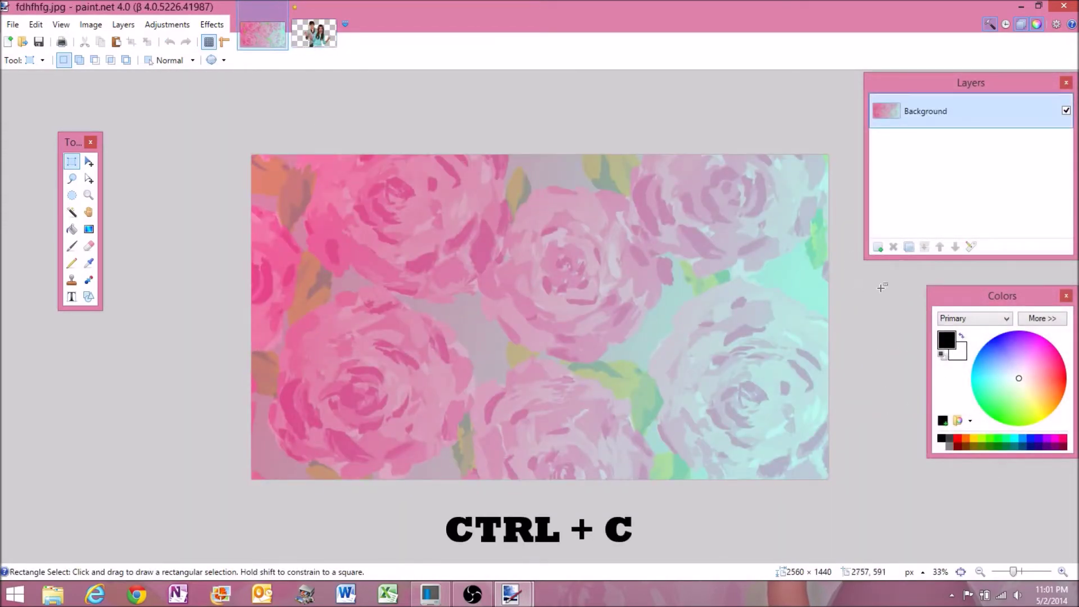
{"action": "left_click", "coordinate": [880, 247]}
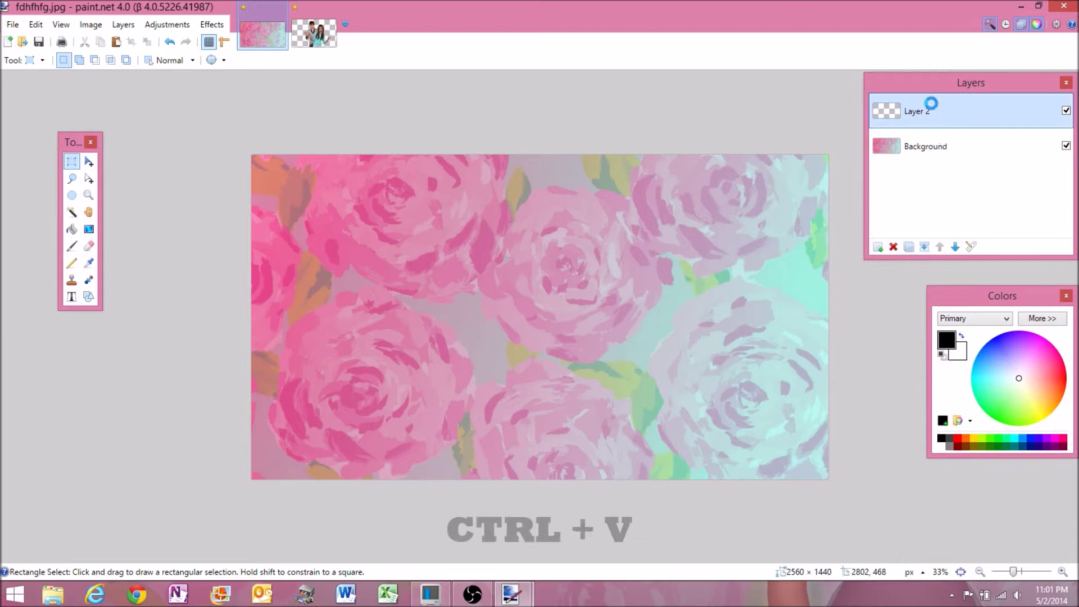
{"action": "key", "text": "ctrl+v"}
Enlarge the pasted couple to about 1852 × 1389 px over the roses and paste a matching copy onto a second new layer.
{"action": "left_click_drag", "start_coordinate": [475, 319], "coordinate": [573, 378]}
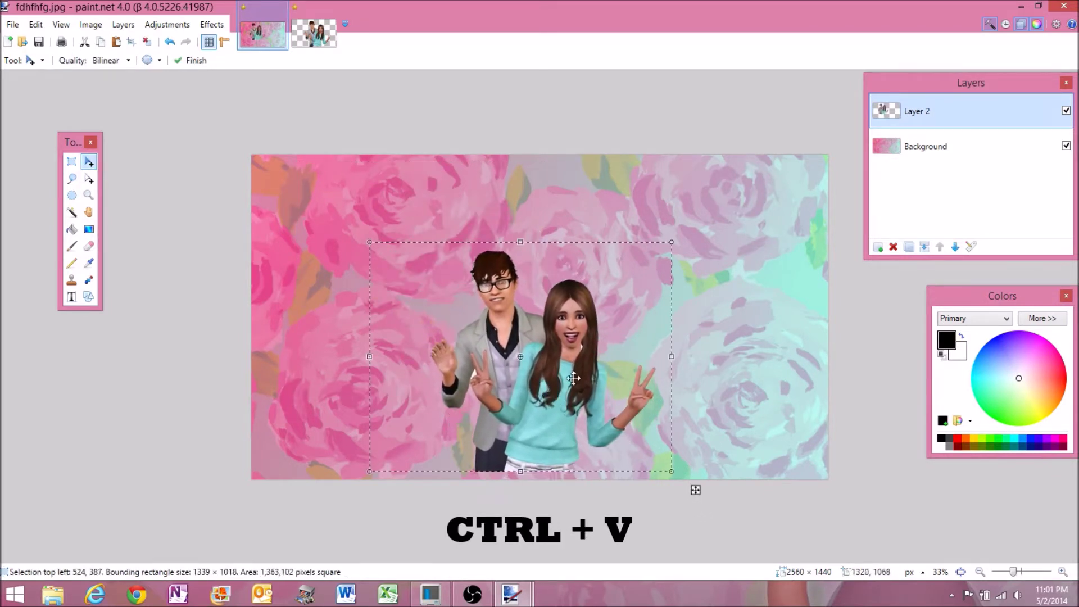
{"action": "left_click_drag", "start_coordinate": [662, 241], "coordinate": [807, 127]}
{"action": "left_click_drag", "start_coordinate": [591, 323], "coordinate": [569, 345]}
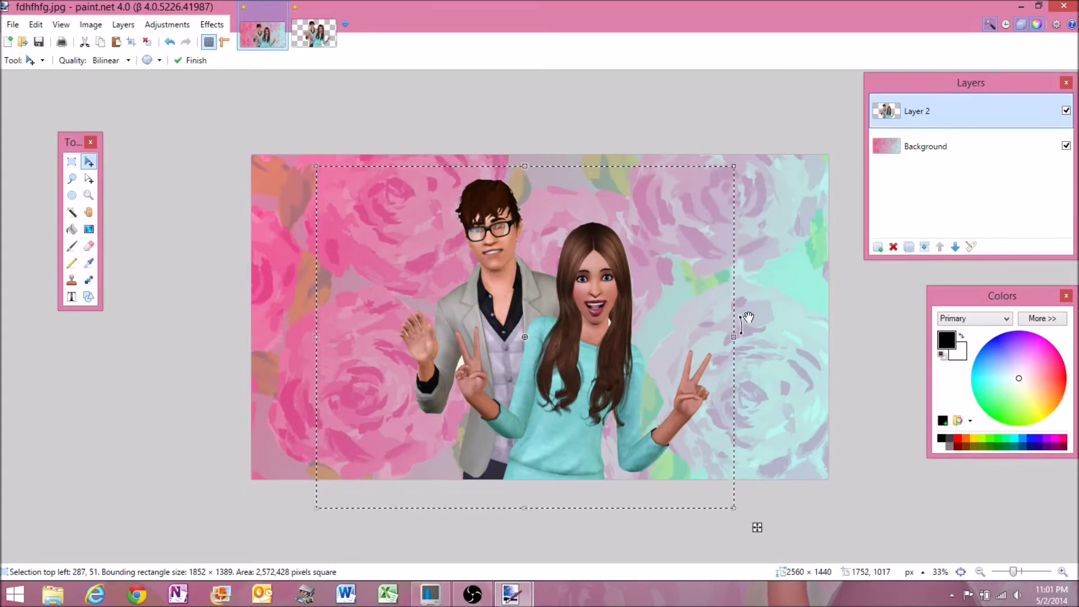
{"action": "left_click", "coordinate": [882, 247]}
{"action": "key", "text": "ctrl+v"}
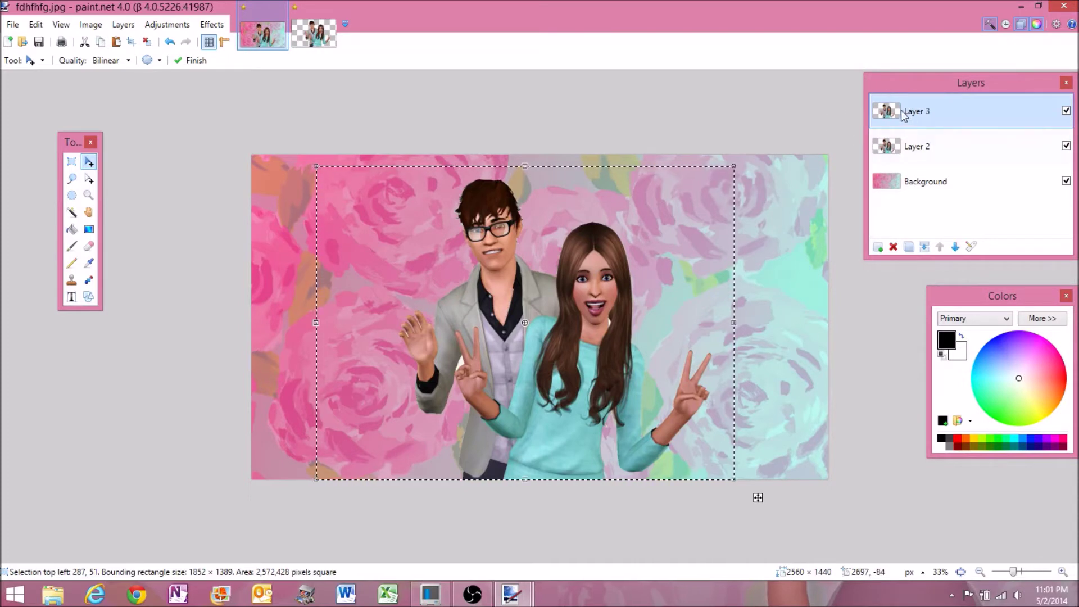
Apply the Glow effect to Layer 2 with radius 20 and with brightness and contrast raised to their maximum.
{"action": "left_click", "coordinate": [926, 159]}
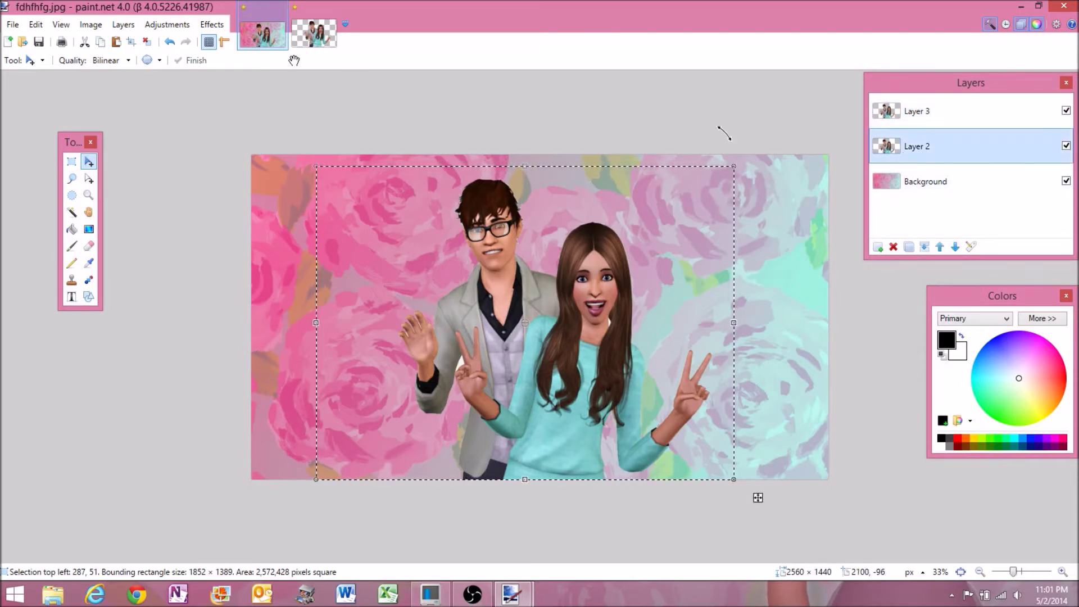
{"action": "left_click", "coordinate": [212, 25]}
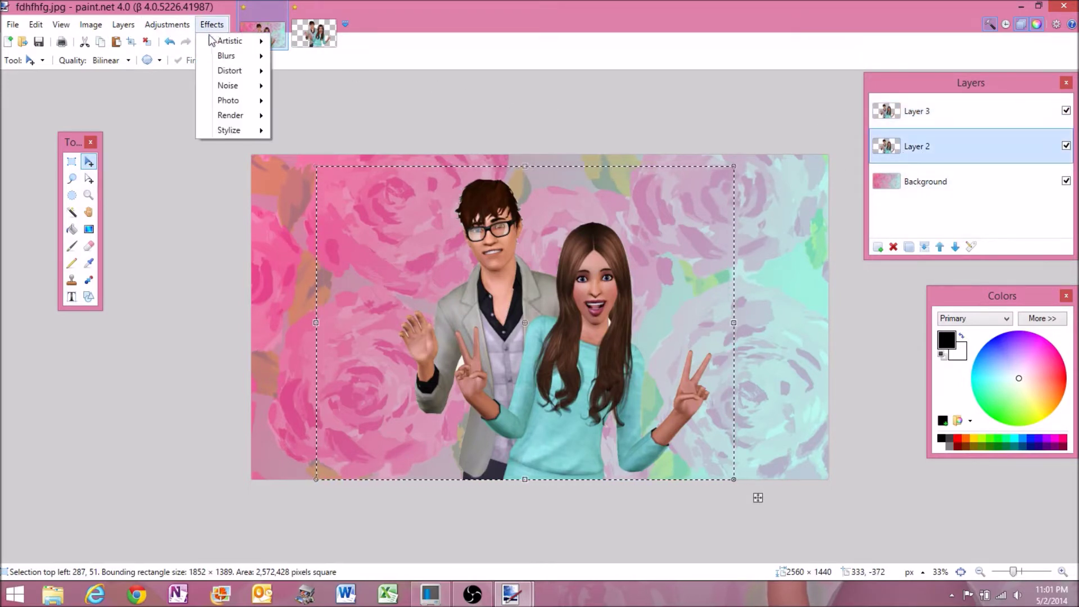
{"action": "mouse_move", "coordinate": [235, 104]}
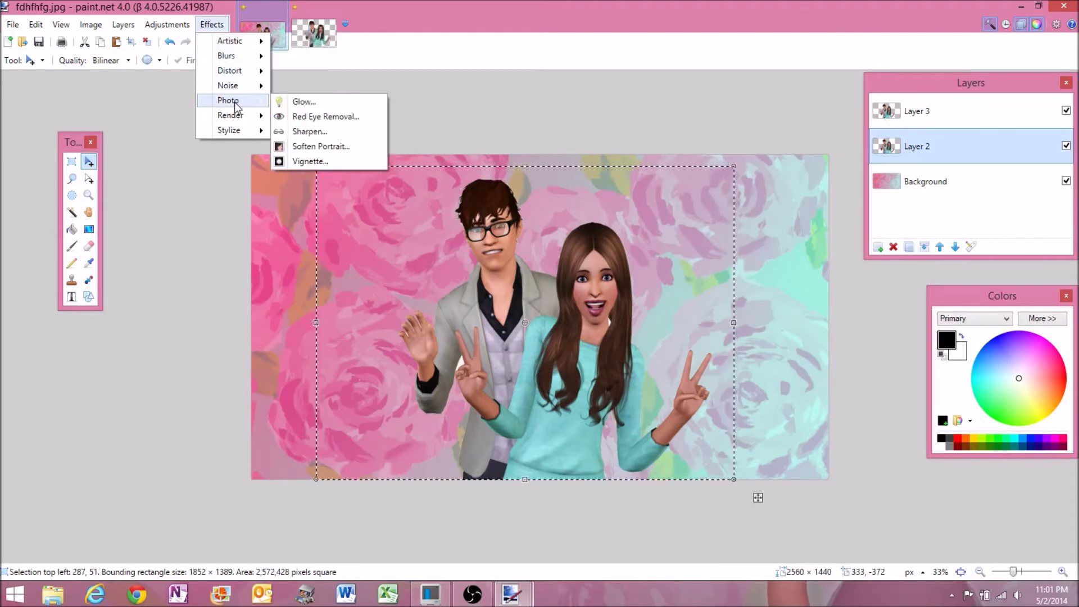
{"action": "left_click", "coordinate": [316, 106]}
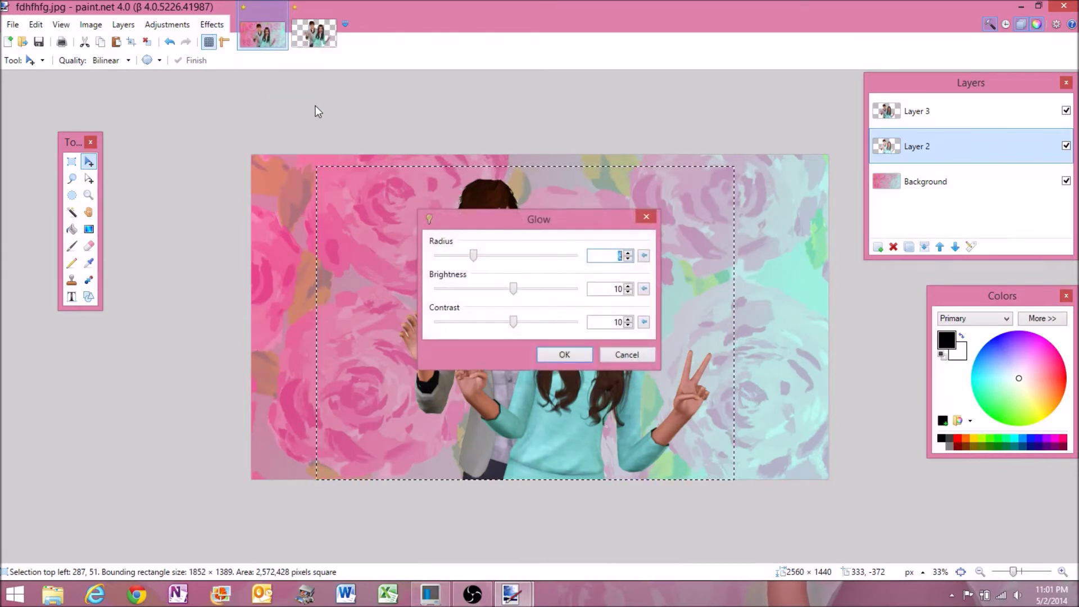
{"action": "left_click_drag", "start_coordinate": [479, 258], "coordinate": [602, 256]}
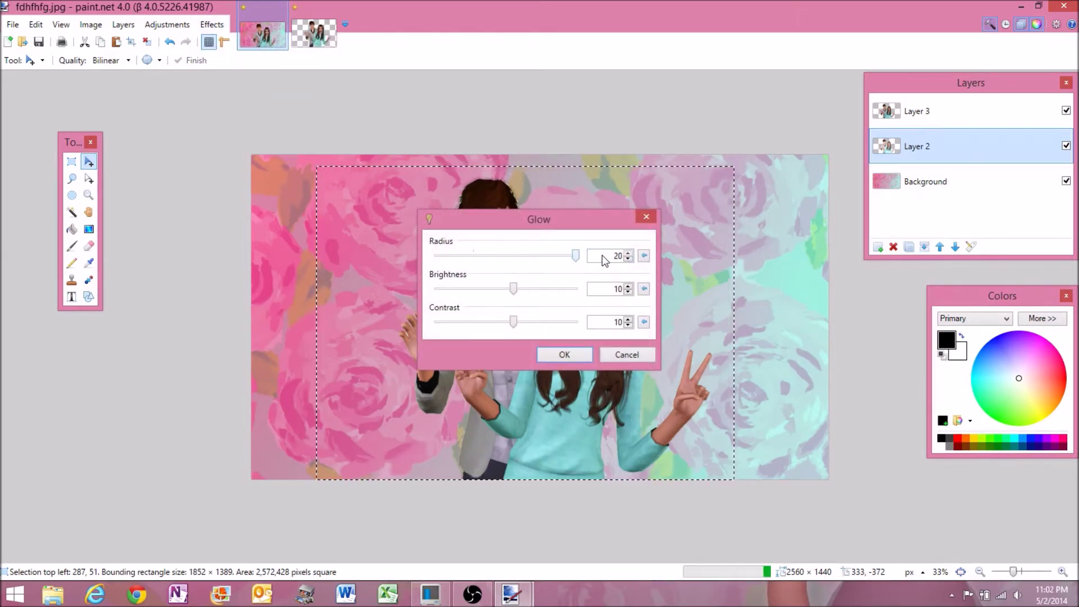
{"action": "left_click_drag", "start_coordinate": [525, 298], "coordinate": [632, 305]}
{"action": "left_click_drag", "start_coordinate": [512, 323], "coordinate": [617, 323]}
{"action": "left_click", "coordinate": [571, 358]}
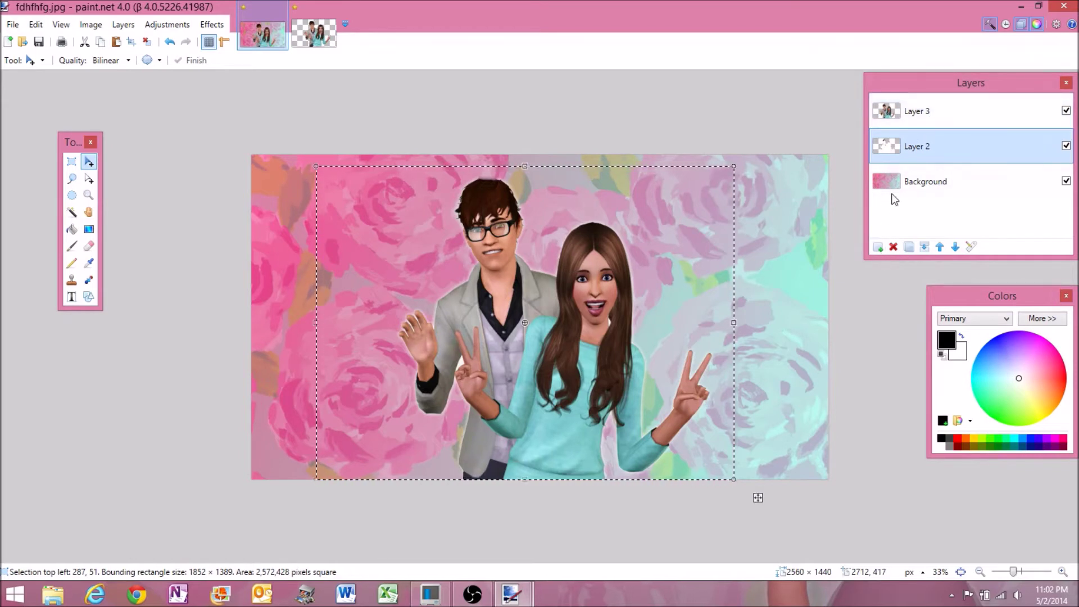
Paste another copy of the couple onto a new layer above Layer 2 and repeat the Glow effect on it.
{"action": "left_click", "coordinate": [878, 248]}
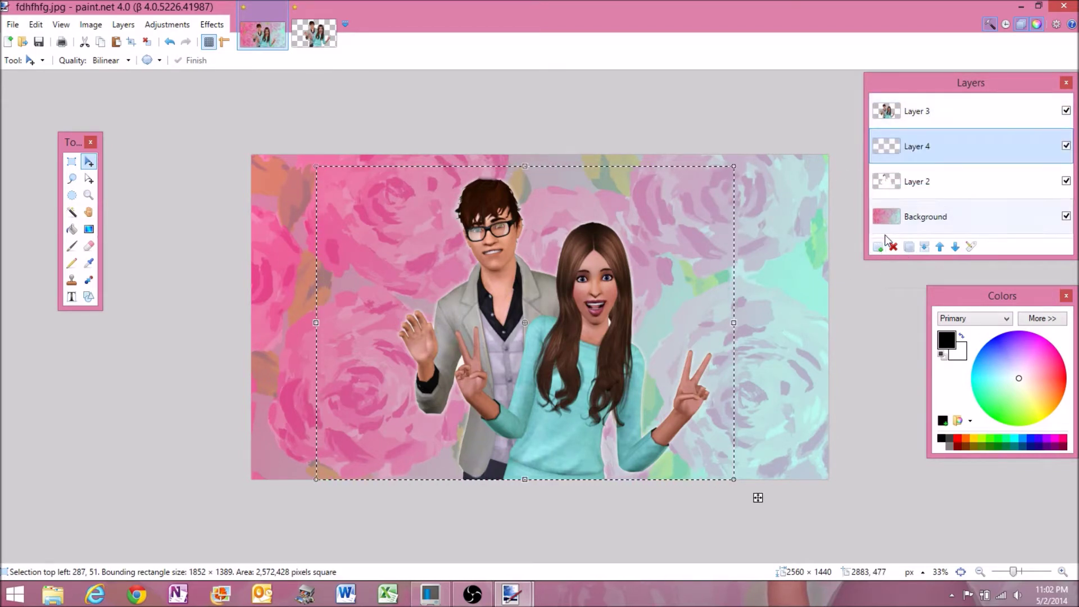
{"action": "key", "text": "ctrl+v"}
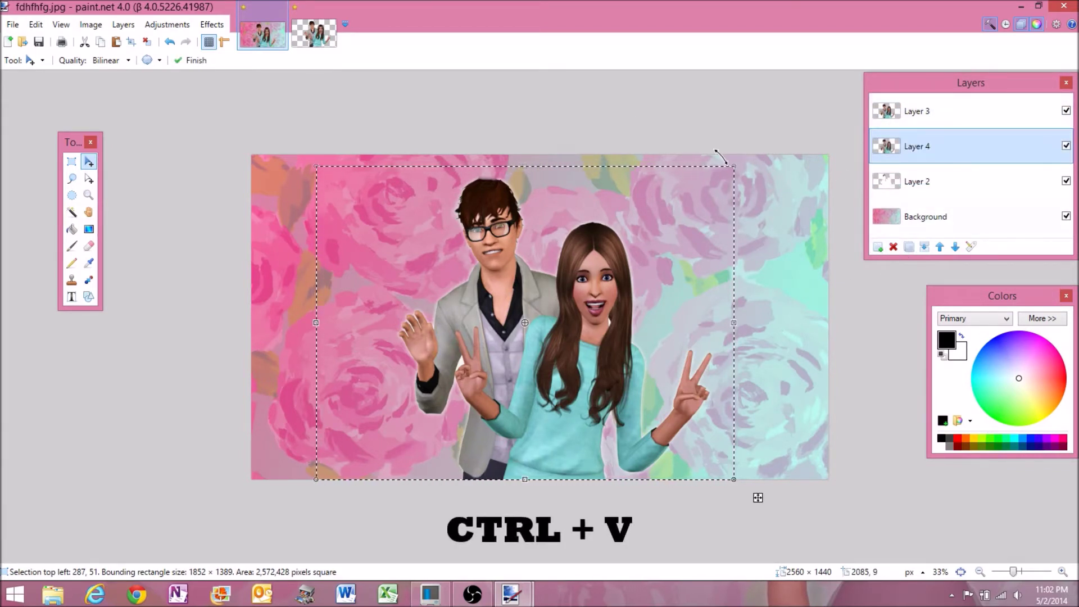
{"action": "left_click", "coordinate": [216, 27]}
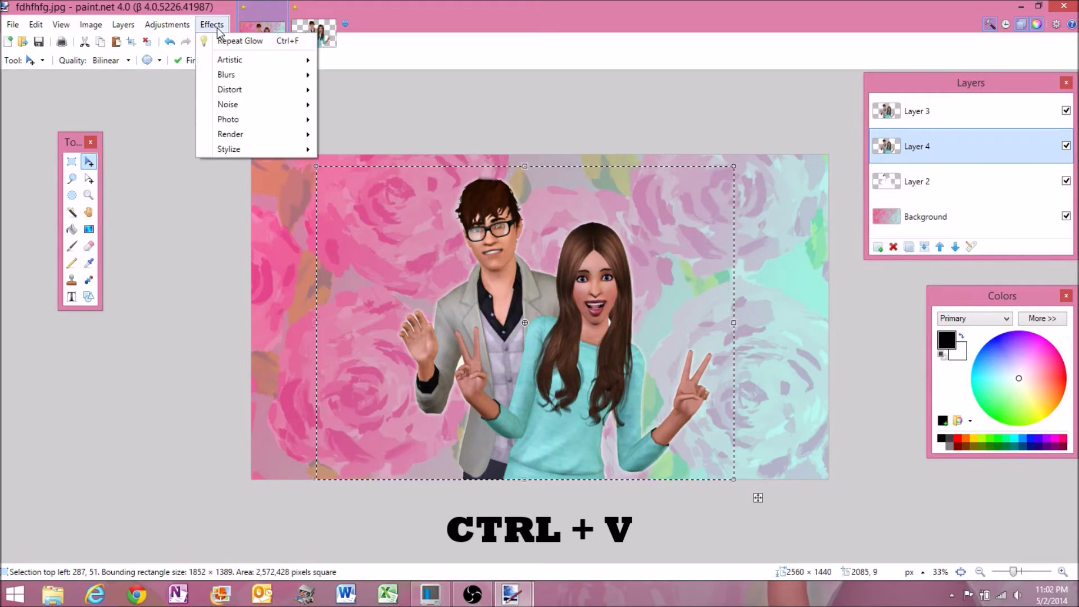
{"action": "left_click", "coordinate": [290, 41]}
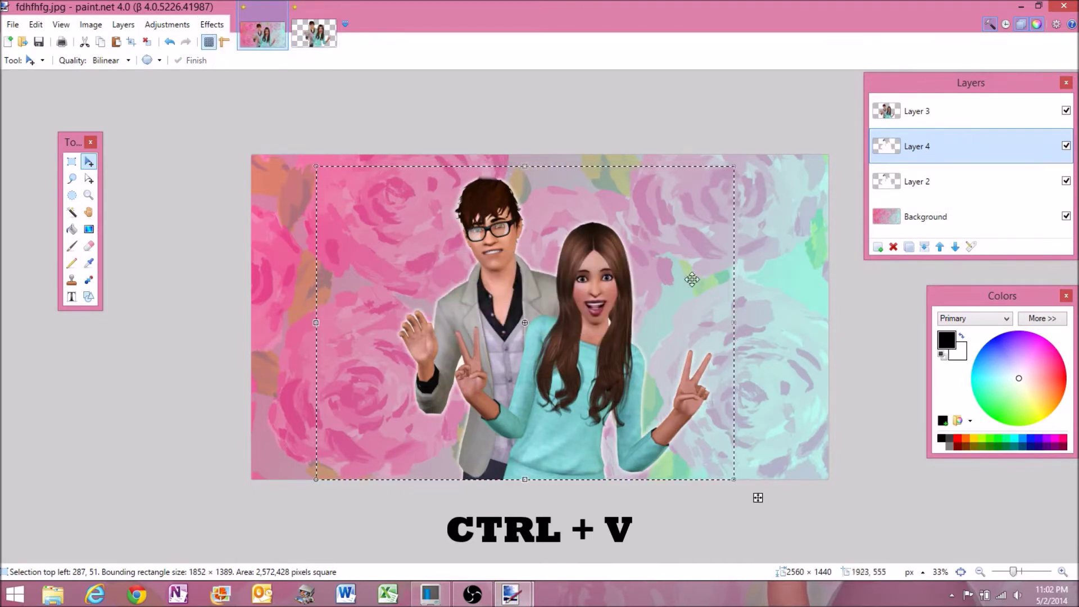
Delete Layer 4, the second glow copy of the couple.
{"action": "left_click", "coordinate": [212, 24]}
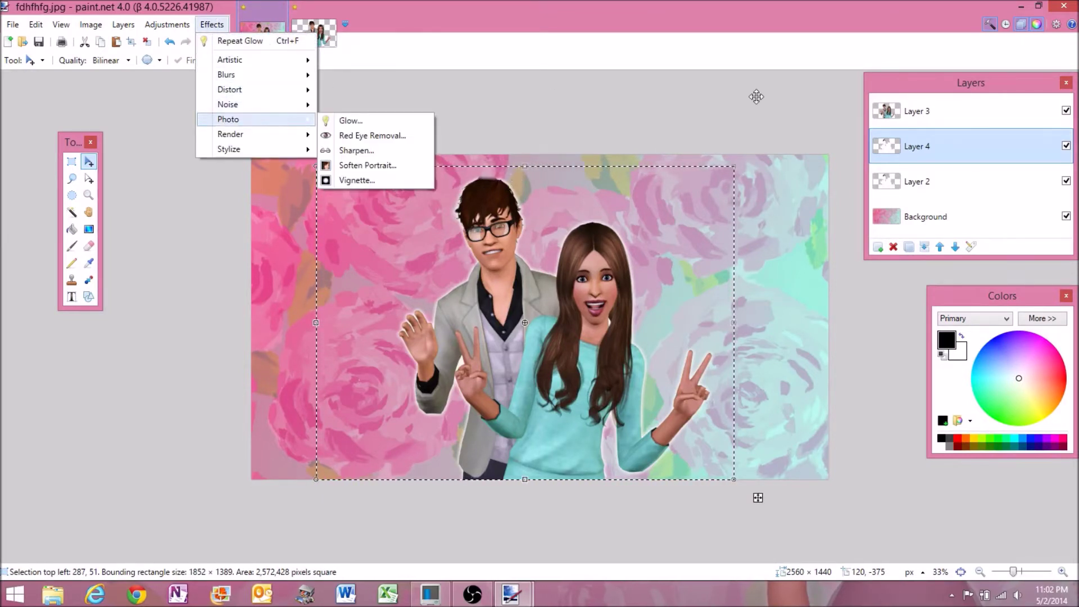
{"action": "left_click", "coordinate": [917, 161]}
{"action": "left_click", "coordinate": [893, 246]}
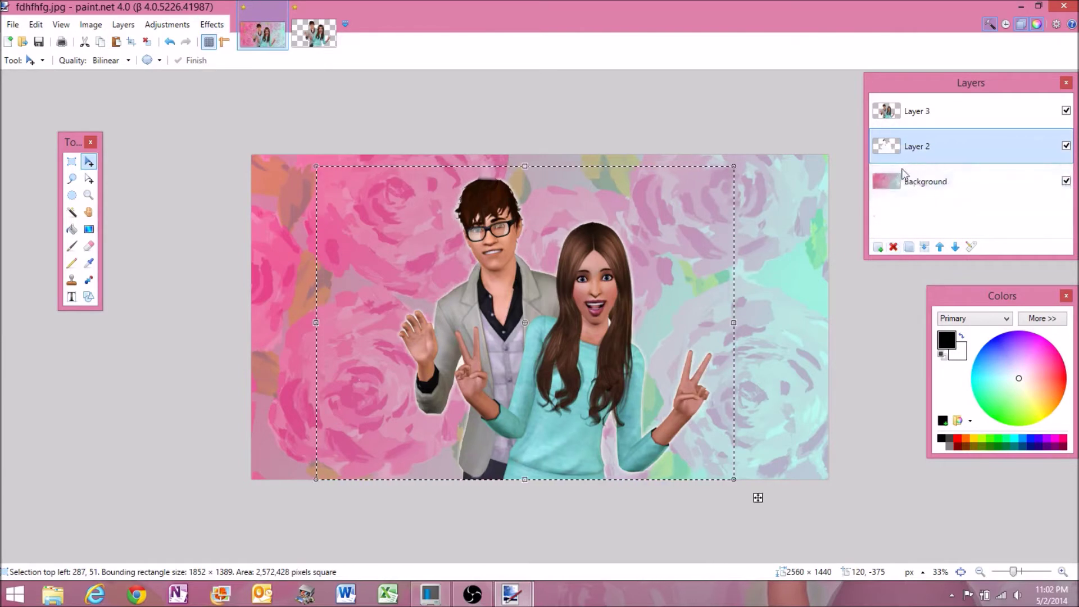
Add a fresh layer above Layer 2, paste the couple onto it and apply the Glow effect for a stronger white outline.
{"action": "left_click", "coordinate": [878, 246]}
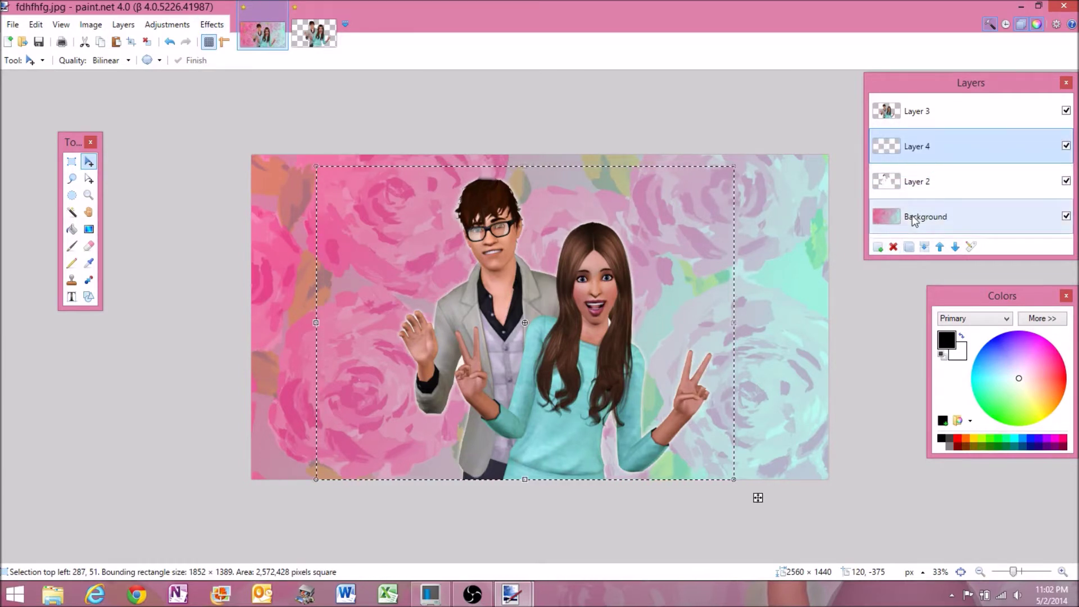
{"action": "left_click", "coordinate": [211, 25]}
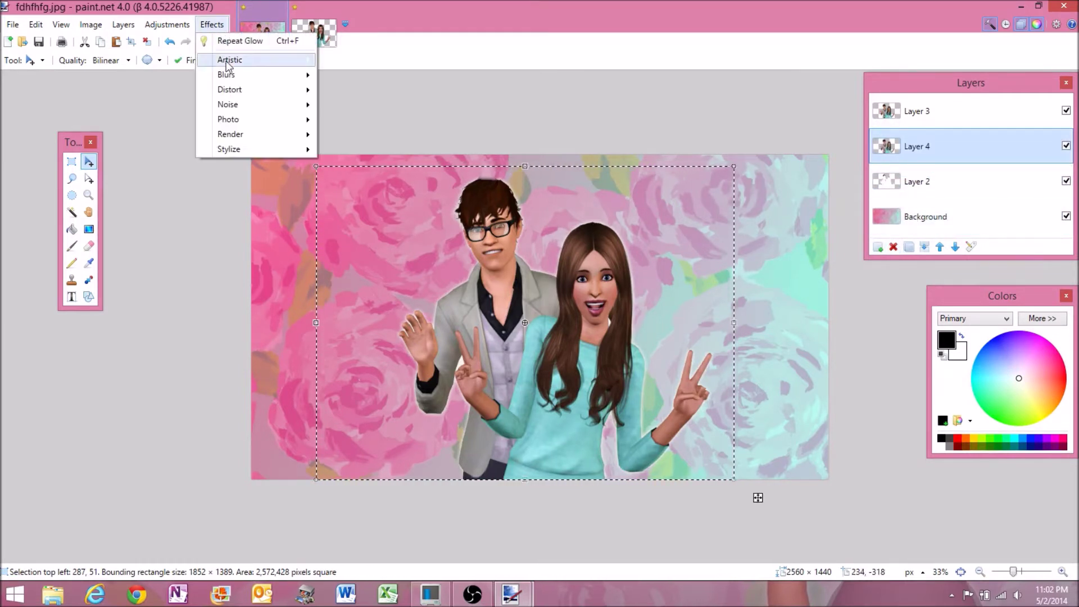
{"action": "mouse_move", "coordinate": [249, 74]}
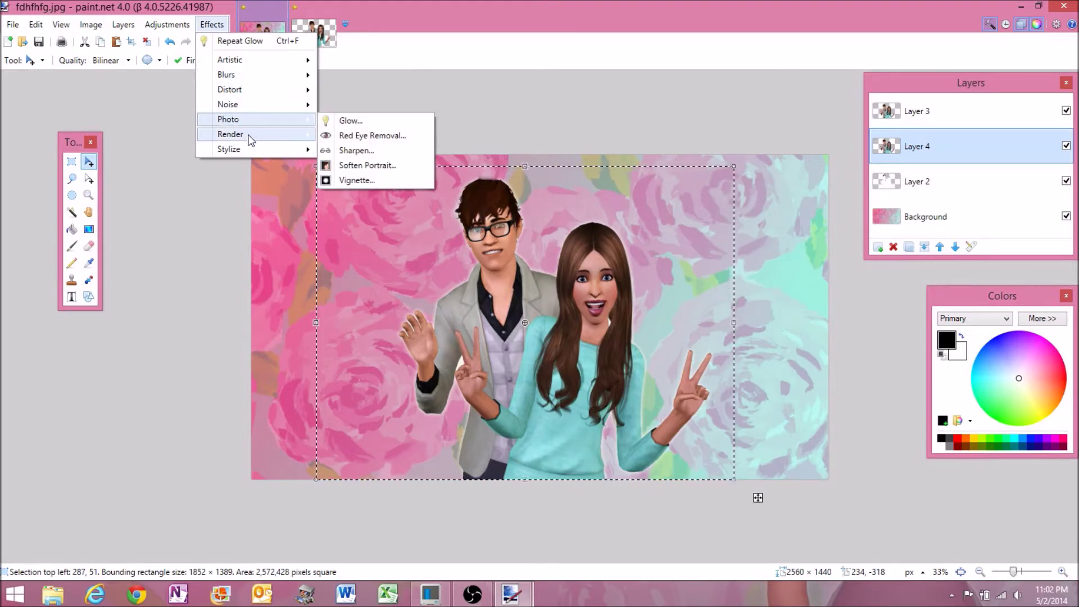
{"action": "mouse_move", "coordinate": [252, 137]}
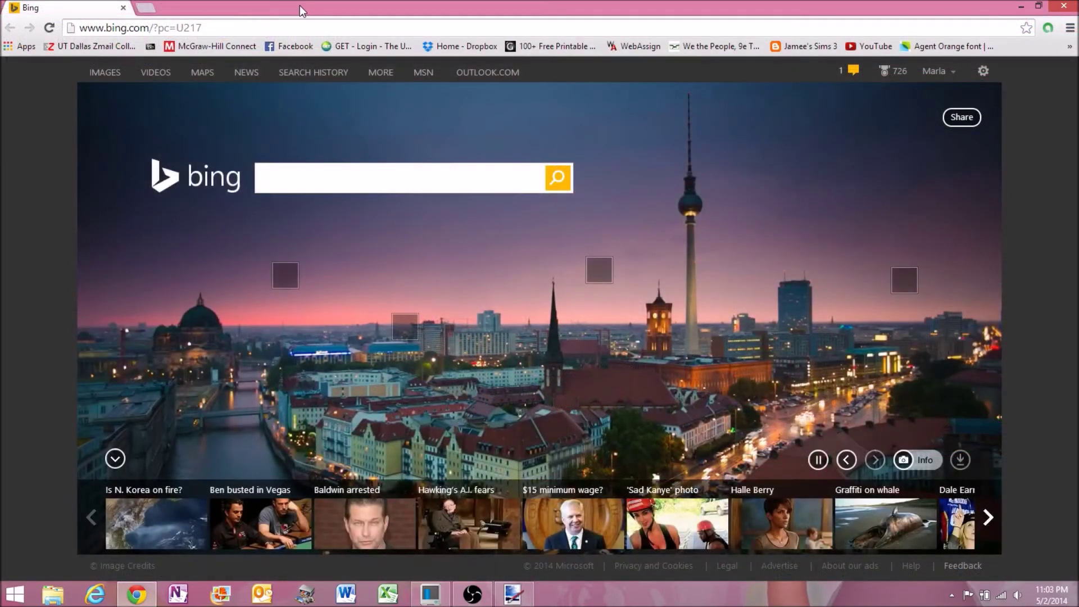
Open urbanfonts.com in Chrome and go to its free fonts listing.
{"action": "left_click", "coordinate": [292, 27]}
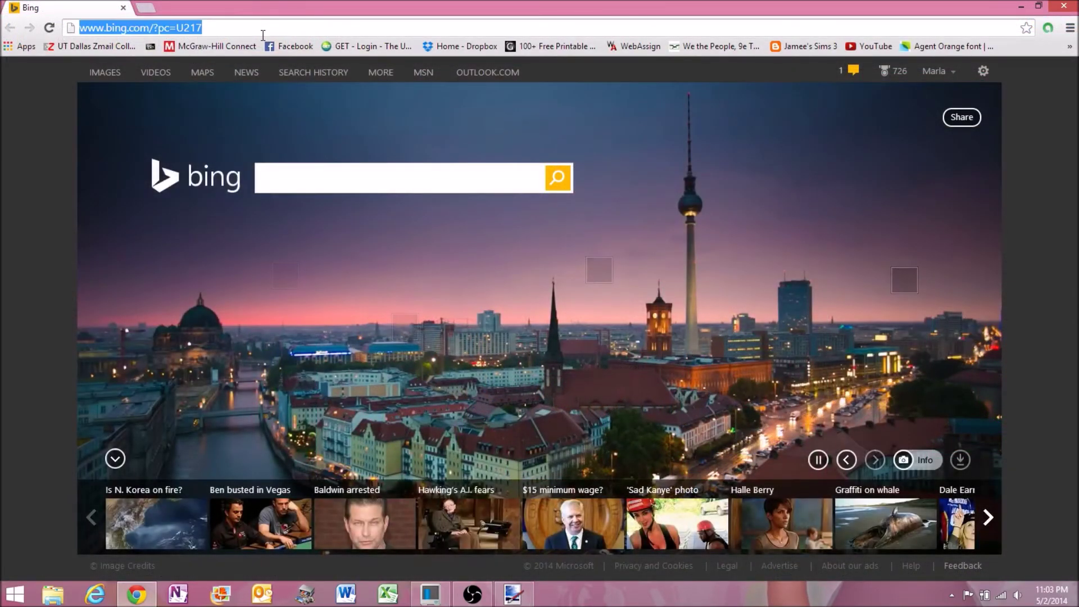
{"action": "type", "text": "urbanfonts.com"}
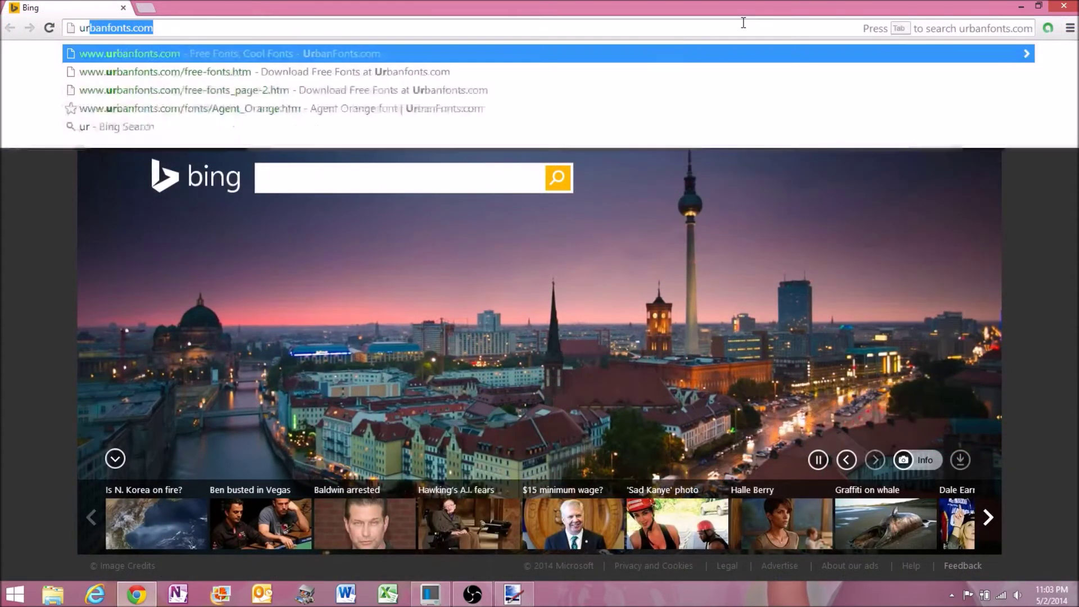
{"action": "key", "text": "Return"}
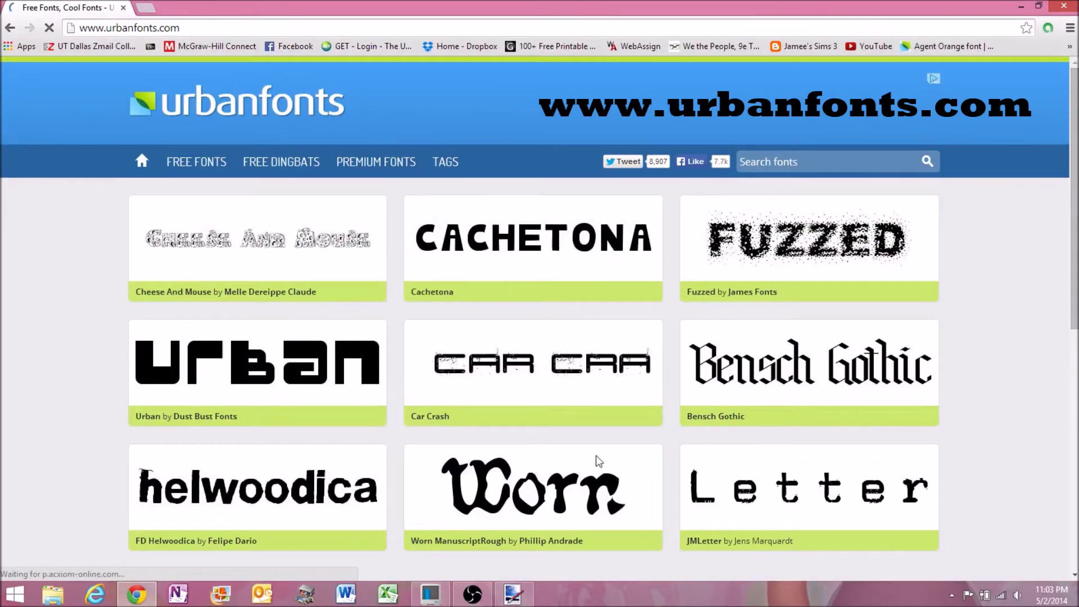
{"action": "left_click", "coordinate": [203, 166]}
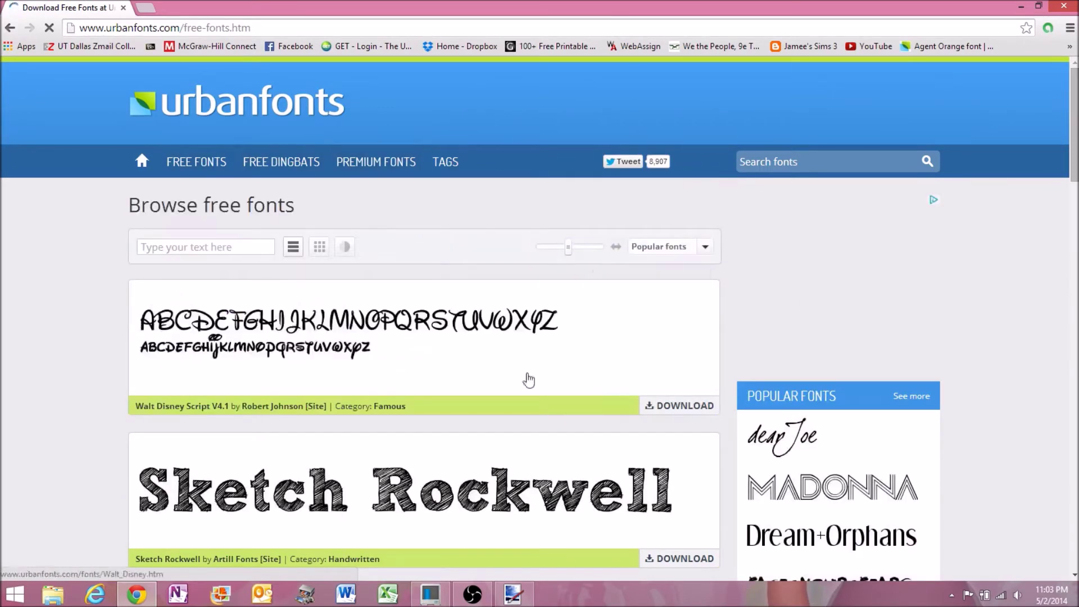
Set the font preview text to "Subscribe" on the free fonts page.
{"action": "left_click", "coordinate": [182, 254]}
{"action": "type", "text": "Hi"}
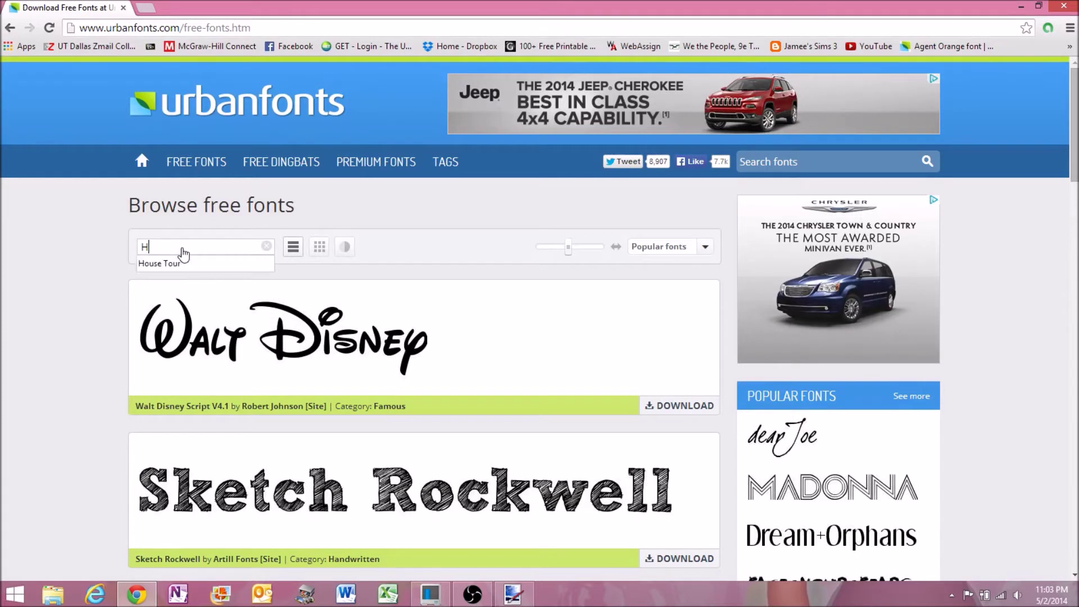
{"action": "key", "text": "BackSpace"}
{"action": "key", "text": "BackSpace"}
{"action": "type", "text": "Sub"}
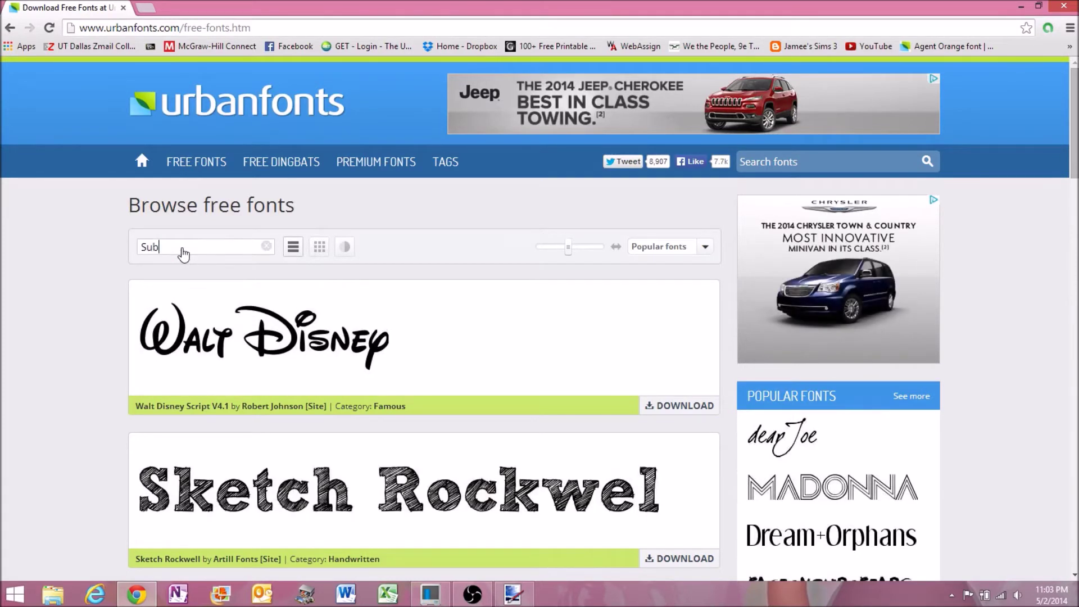
{"action": "type", "text": "scribe"}
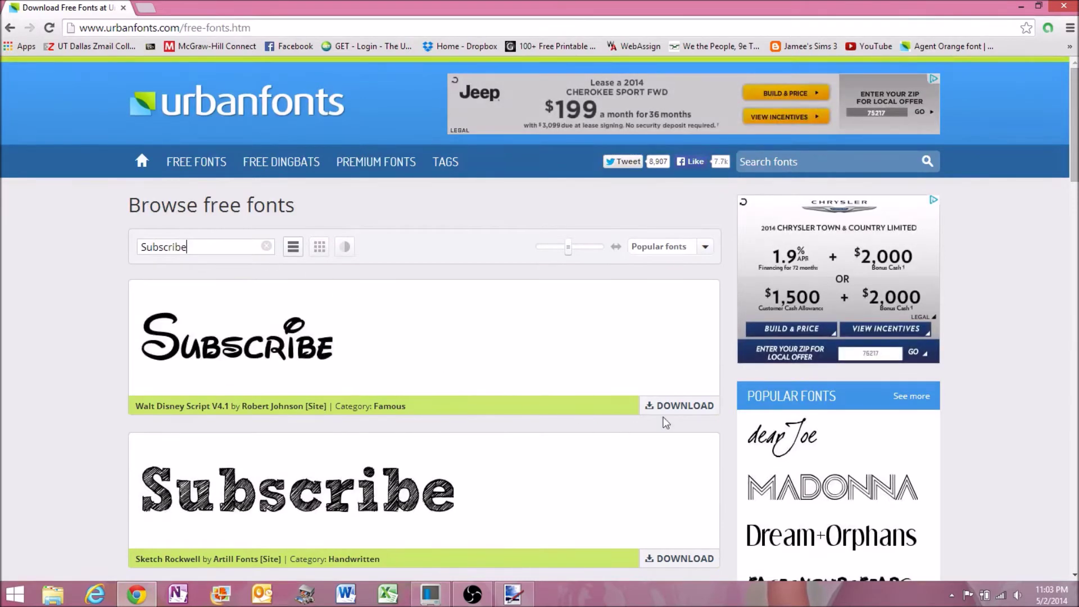
Browse the previewed fonts and open the page of the Harry P font.
{"action": "scroll", "coordinate": [959, 362], "scroll_direction": "down", "scroll_amount": 2}
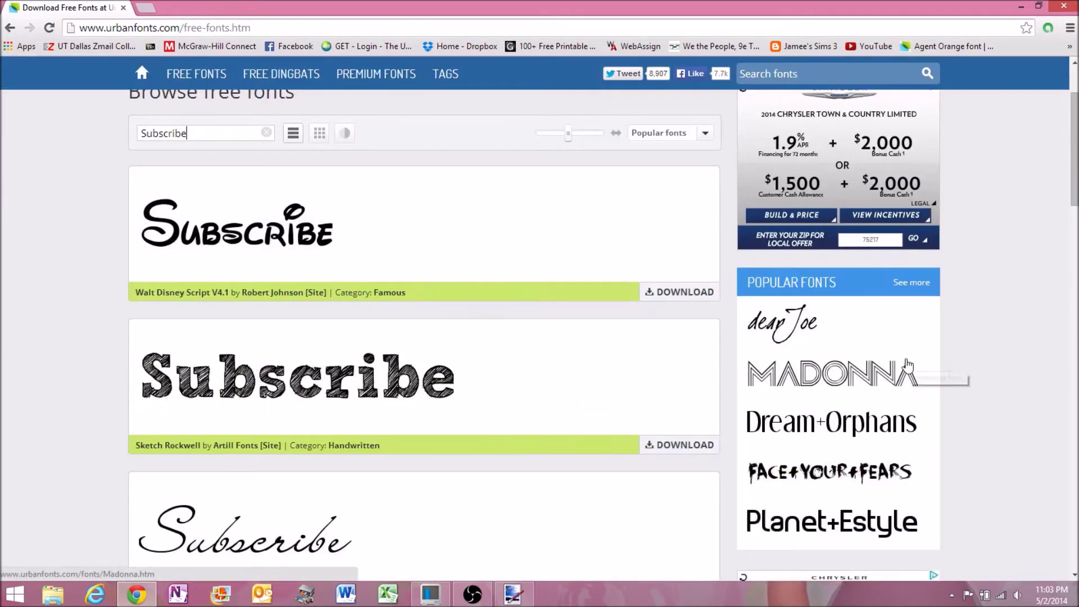
{"action": "scroll", "coordinate": [465, 328], "scroll_direction": "down", "scroll_amount": 12}
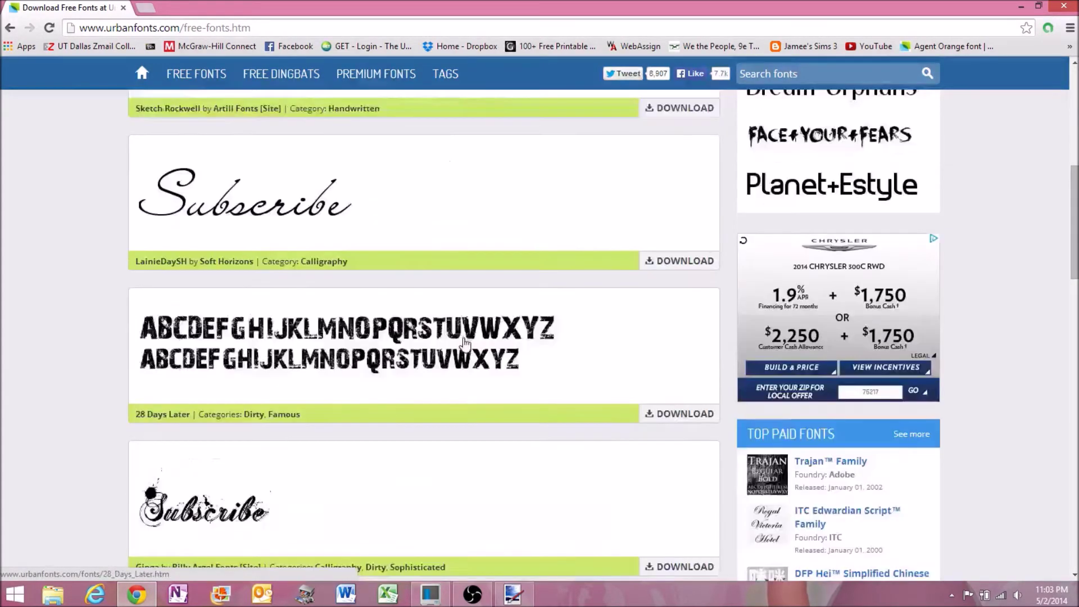
{"action": "scroll", "coordinate": [501, 352], "scroll_direction": "down", "scroll_amount": 10}
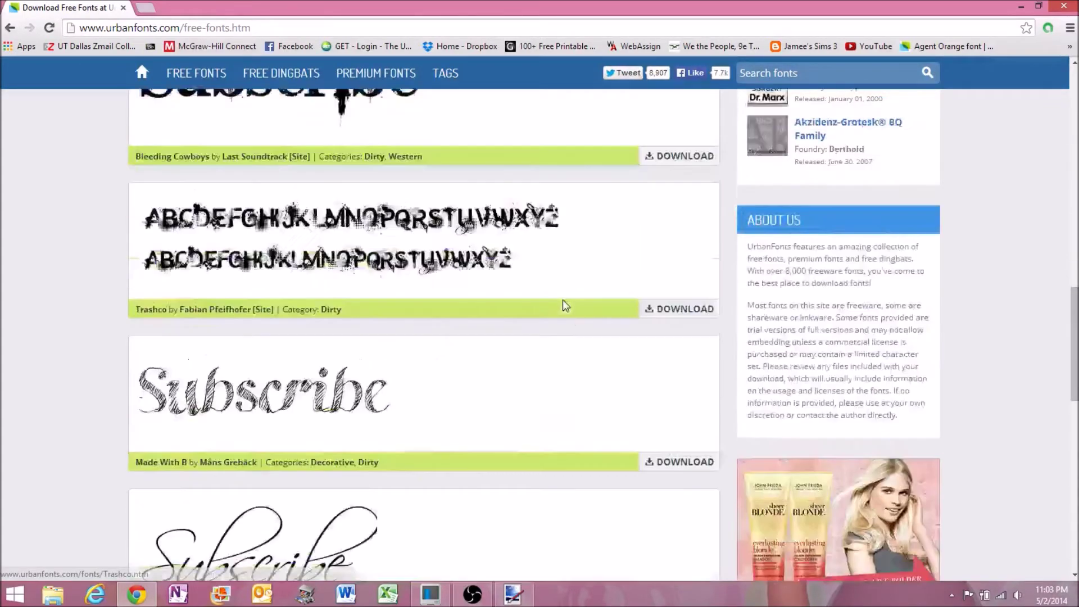
{"action": "scroll", "coordinate": [678, 348], "scroll_direction": "down", "scroll_amount": 4}
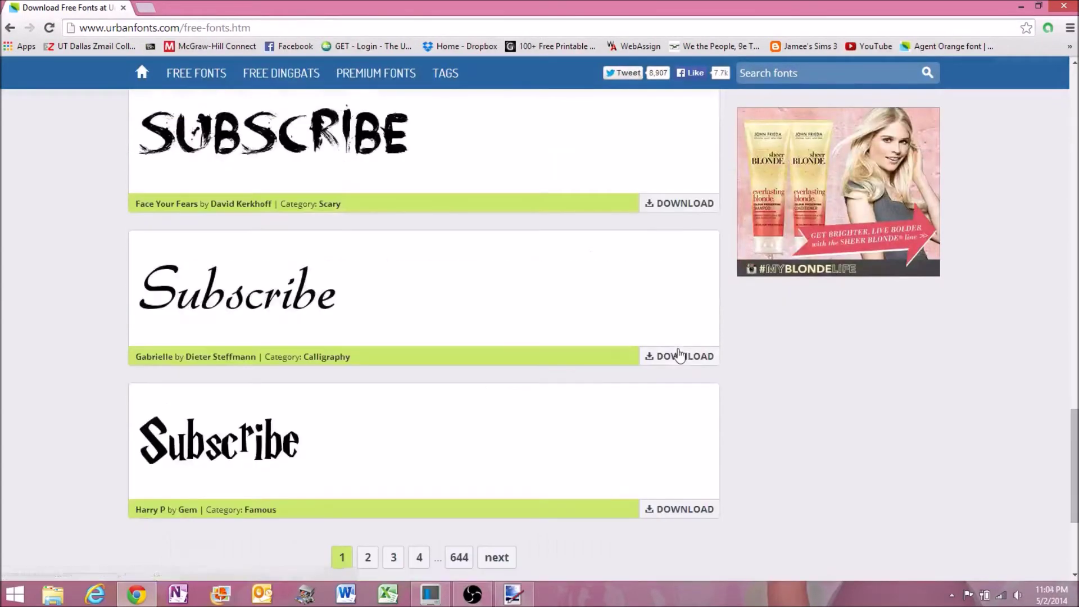
{"action": "scroll", "coordinate": [747, 405], "scroll_direction": "down", "scroll_amount": 2}
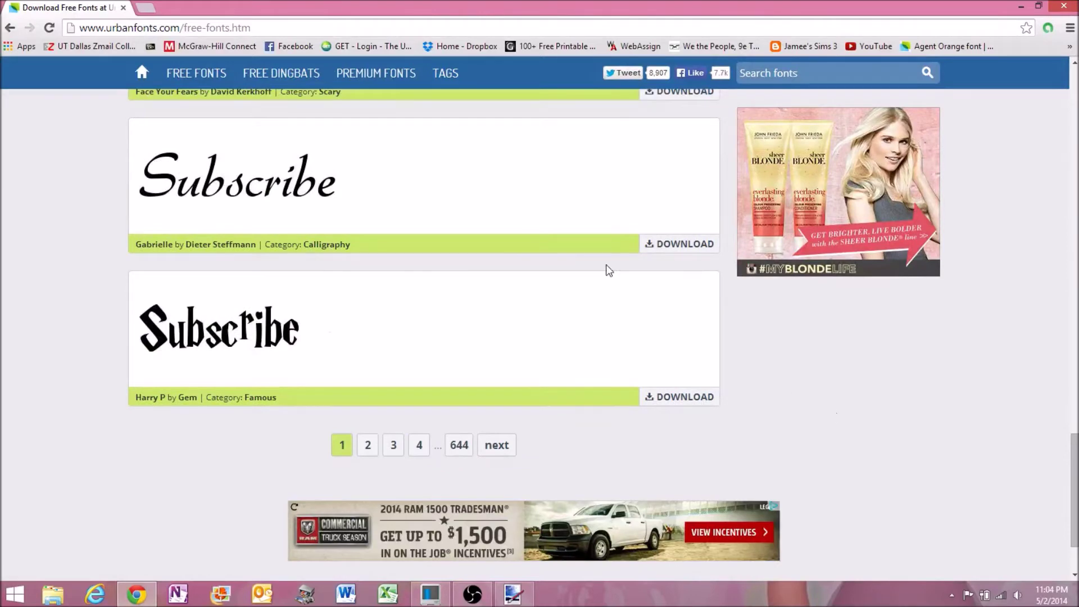
{"action": "right_click", "coordinate": [241, 335]}
{"action": "left_click", "coordinate": [280, 306]}
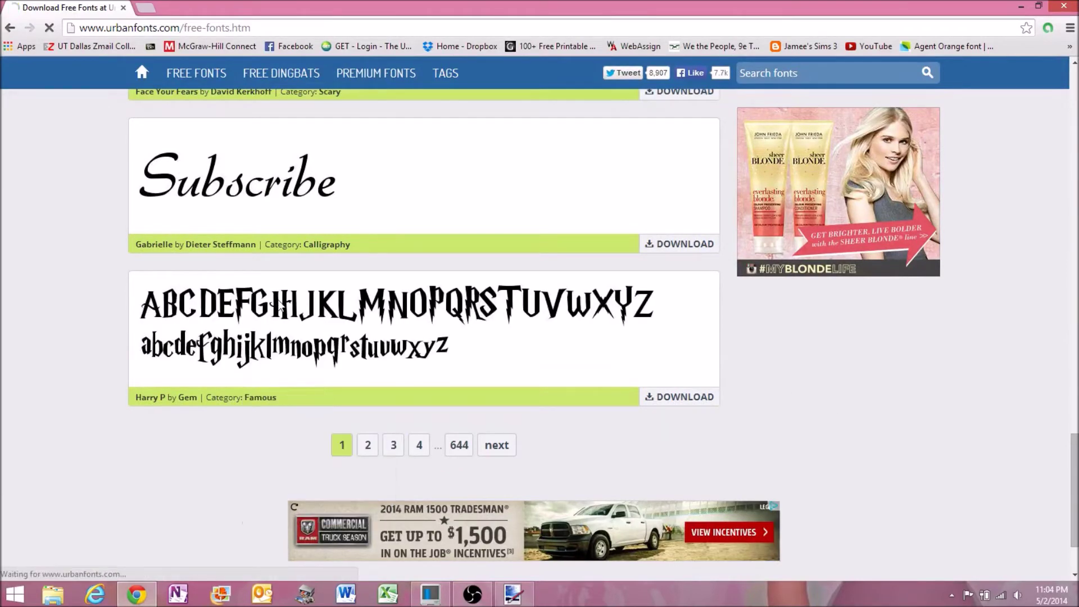
Copy the Harry P preview image that shows "Subscribe" in increasing sizes.
{"action": "scroll", "coordinate": [304, 326], "scroll_direction": "down", "scroll_amount": 6}
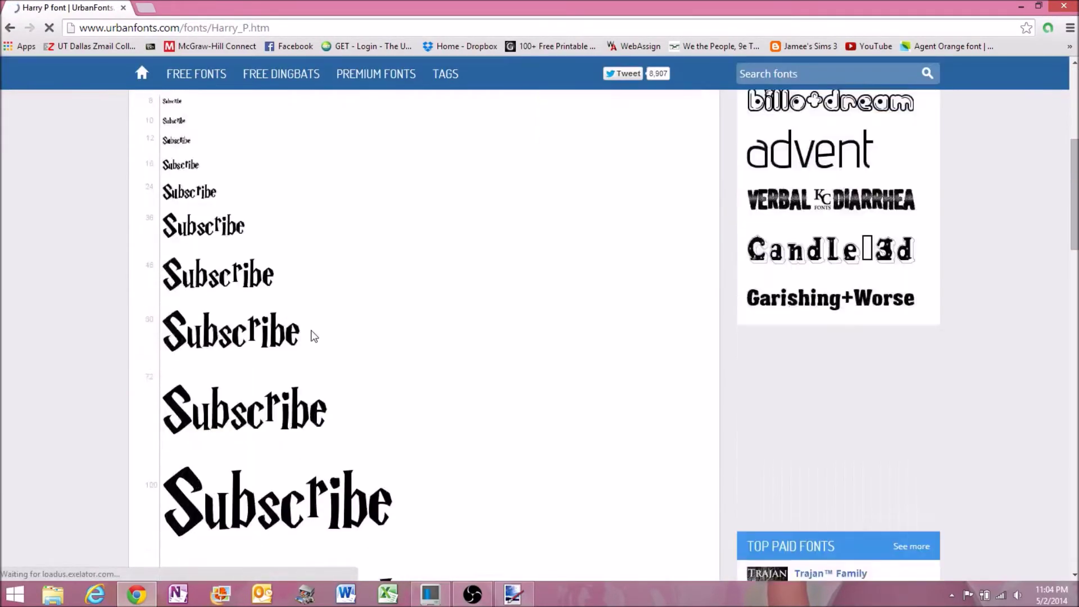
{"action": "scroll", "coordinate": [313, 336], "scroll_direction": "down", "scroll_amount": 2}
{"action": "right_click", "coordinate": [268, 372]}
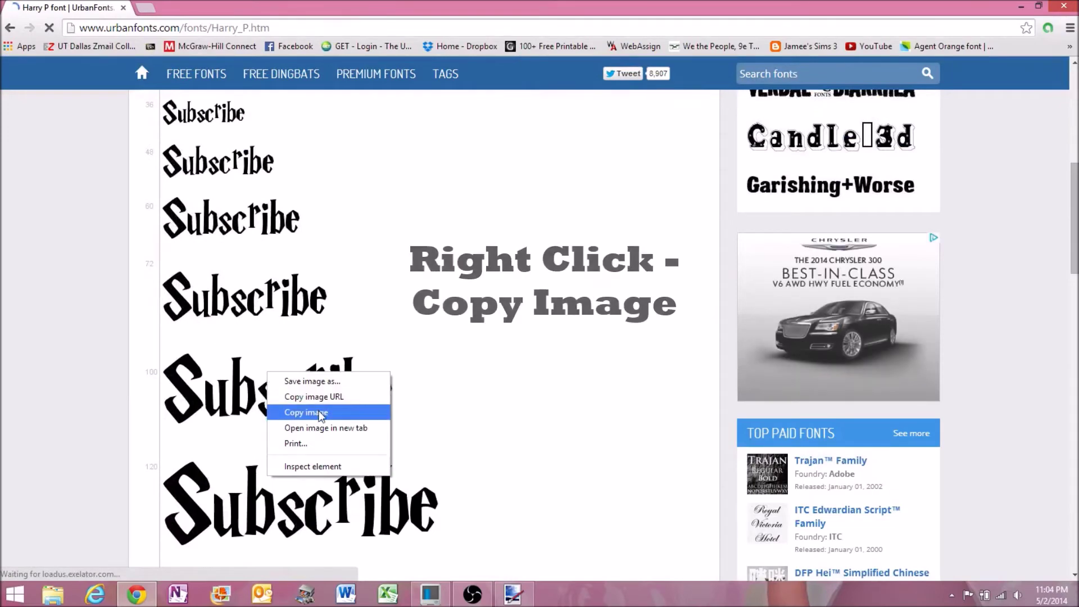
{"action": "left_click", "coordinate": [320, 413]}
Switch back to paint.net, paste the font preview onto a new layer above Layer 3 and move it toward the couple.
{"action": "left_click", "coordinate": [513, 594]}
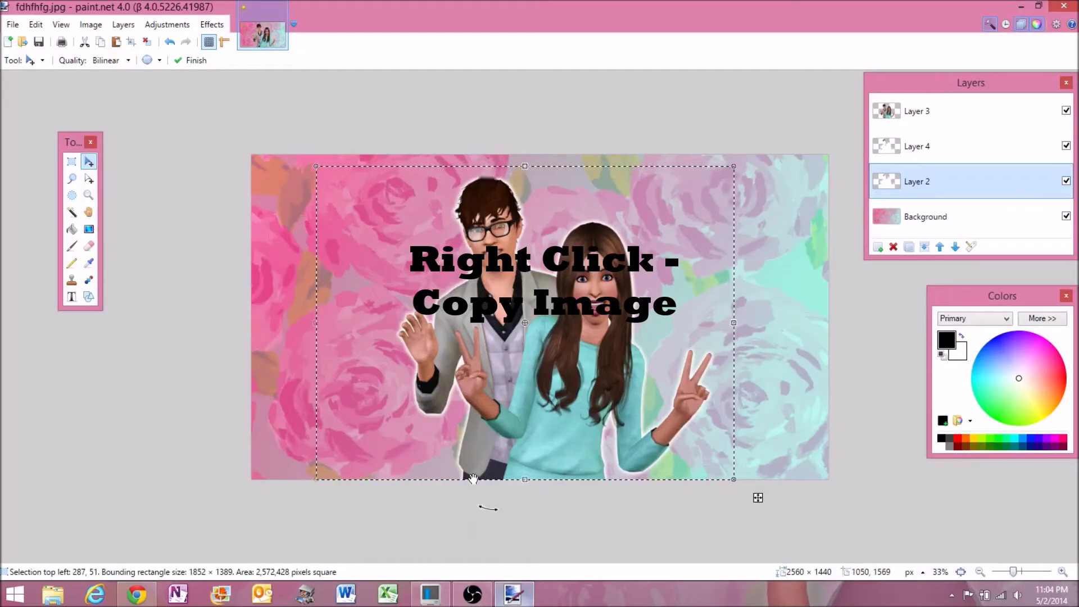
{"action": "left_click", "coordinate": [906, 112]}
{"action": "left_click", "coordinate": [878, 247]}
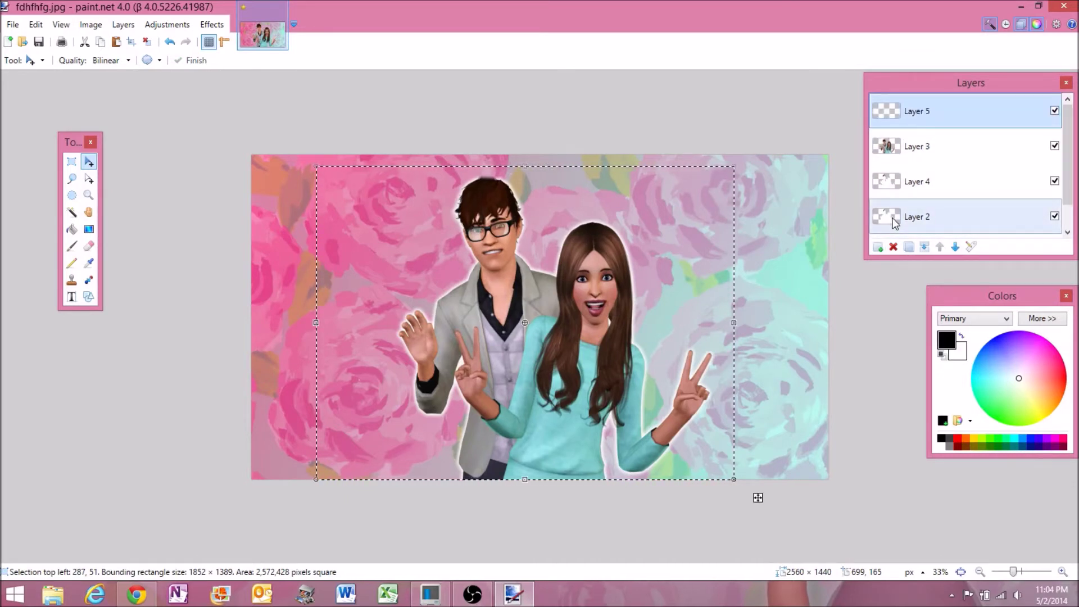
{"action": "key", "text": "ctrl+v"}
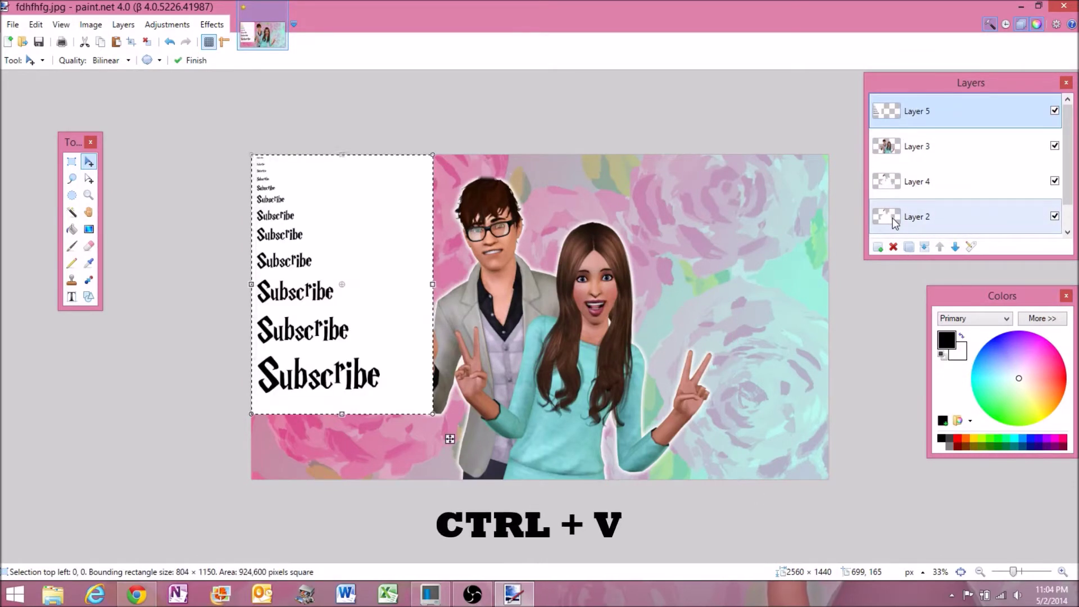
{"action": "left_click_drag", "start_coordinate": [385, 272], "coordinate": [486, 295]}
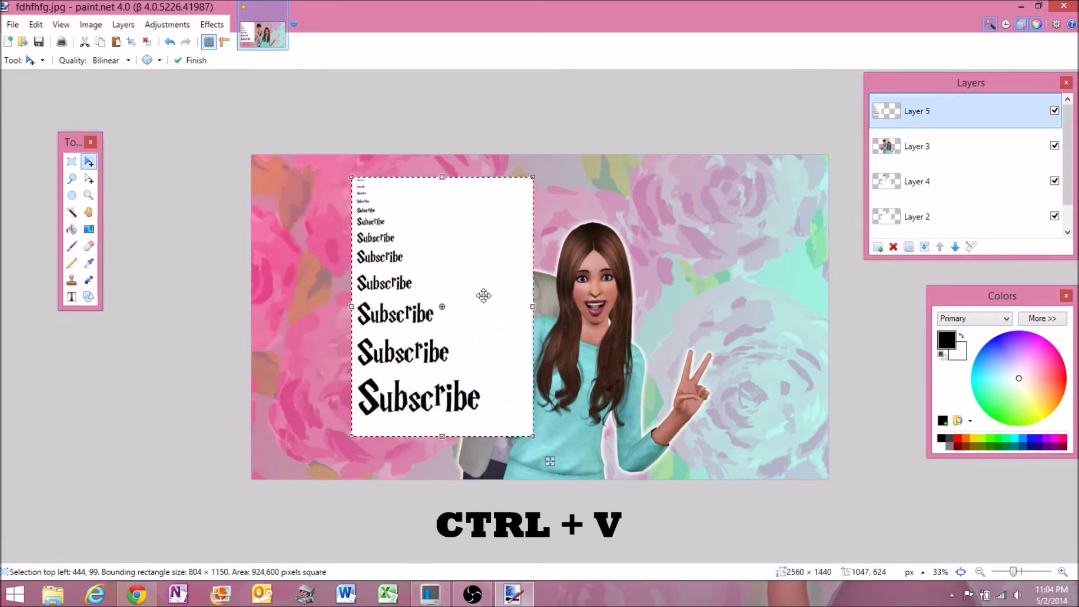
Select the largest "Subscribe" with a rectangle of about 643 × 211 px, shift it slightly up and to the right, and copy it.
{"action": "left_click", "coordinate": [69, 162]}
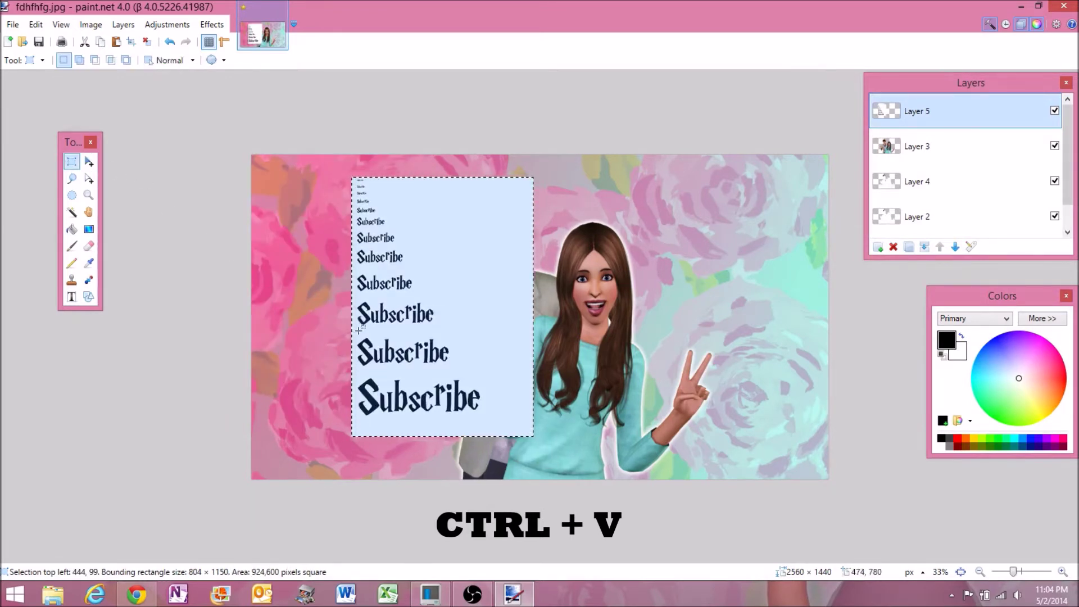
{"action": "left_click_drag", "start_coordinate": [353, 374], "coordinate": [499, 421]}
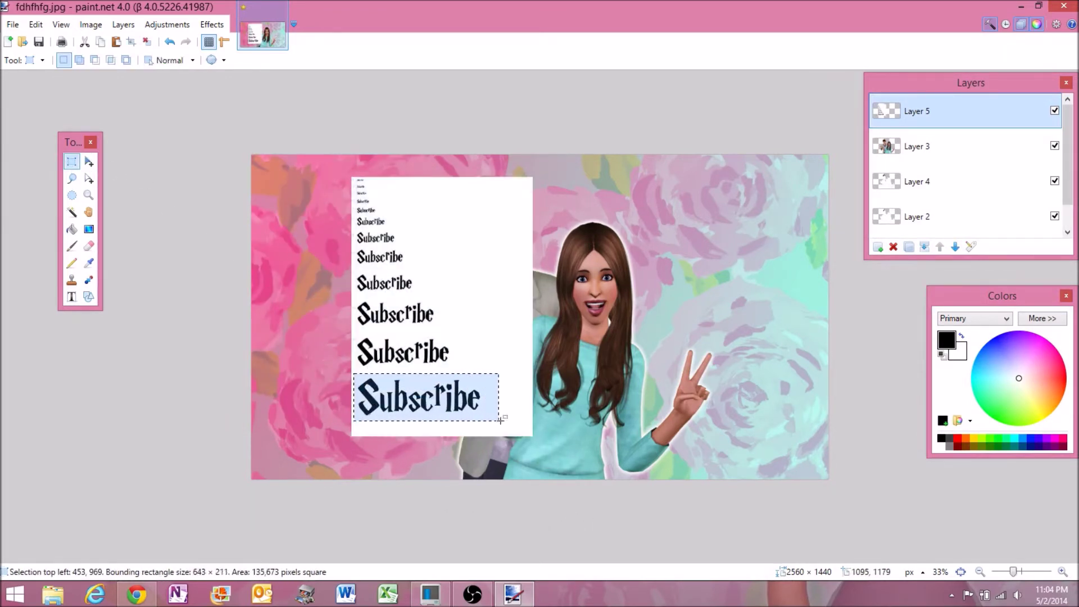
{"action": "left_click", "coordinate": [88, 162]}
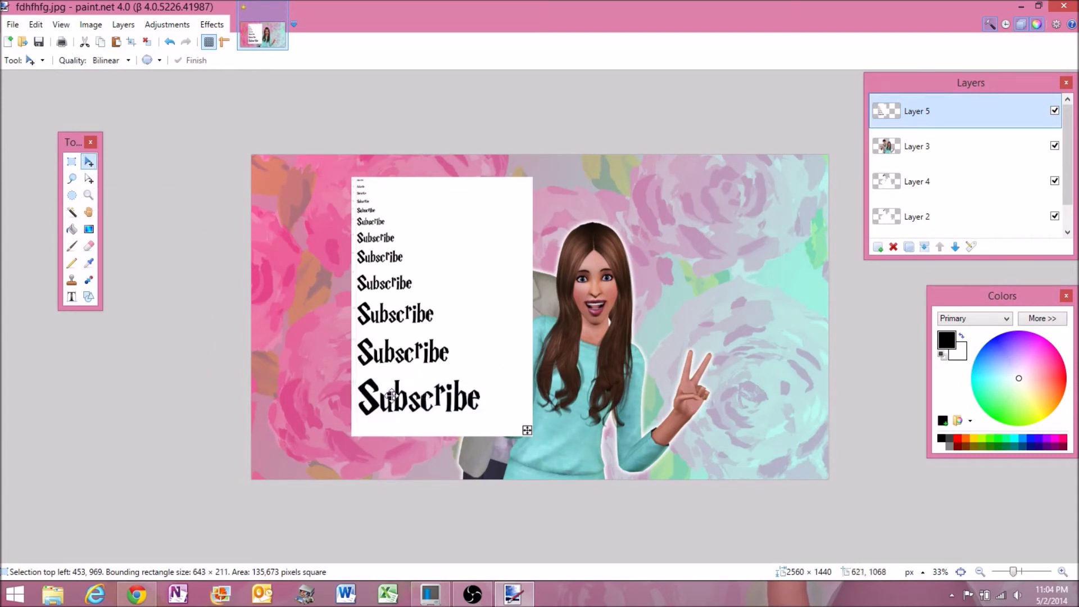
{"action": "left_click_drag", "start_coordinate": [391, 395], "coordinate": [411, 384]}
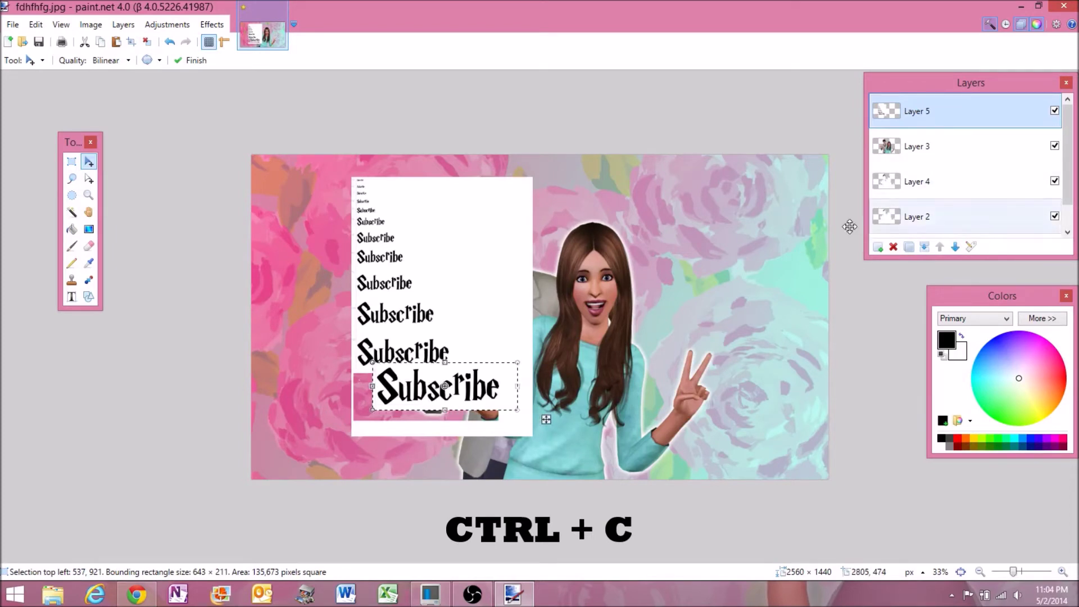
Paste the copied "Subscribe" onto a new layer on top, delete Layer 5 with the full font preview and make Layer 6 active.
{"action": "left_click", "coordinate": [880, 248]}
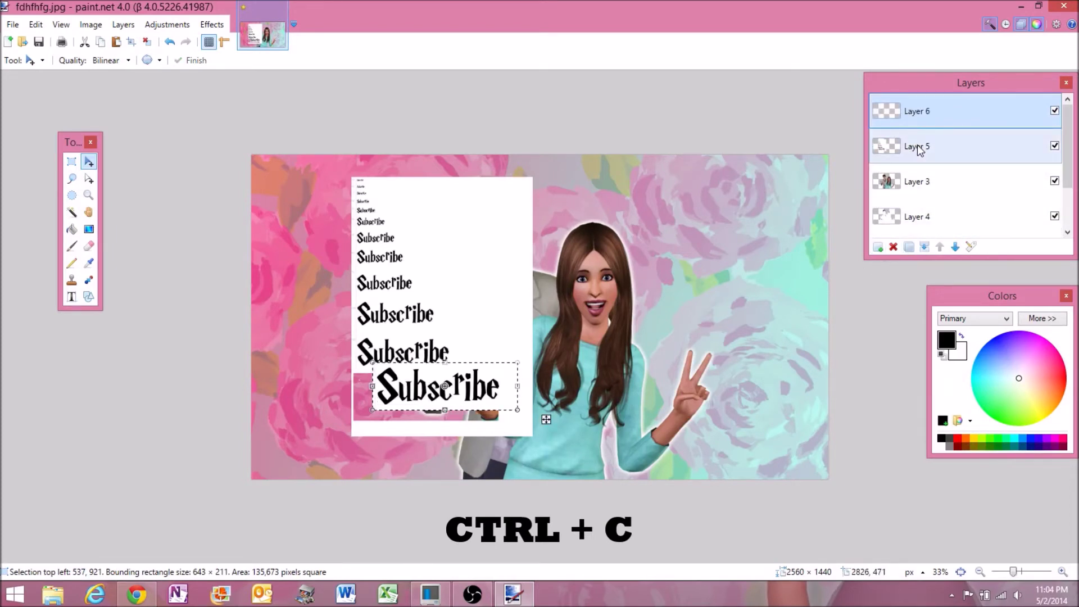
{"action": "left_click", "coordinate": [917, 149]}
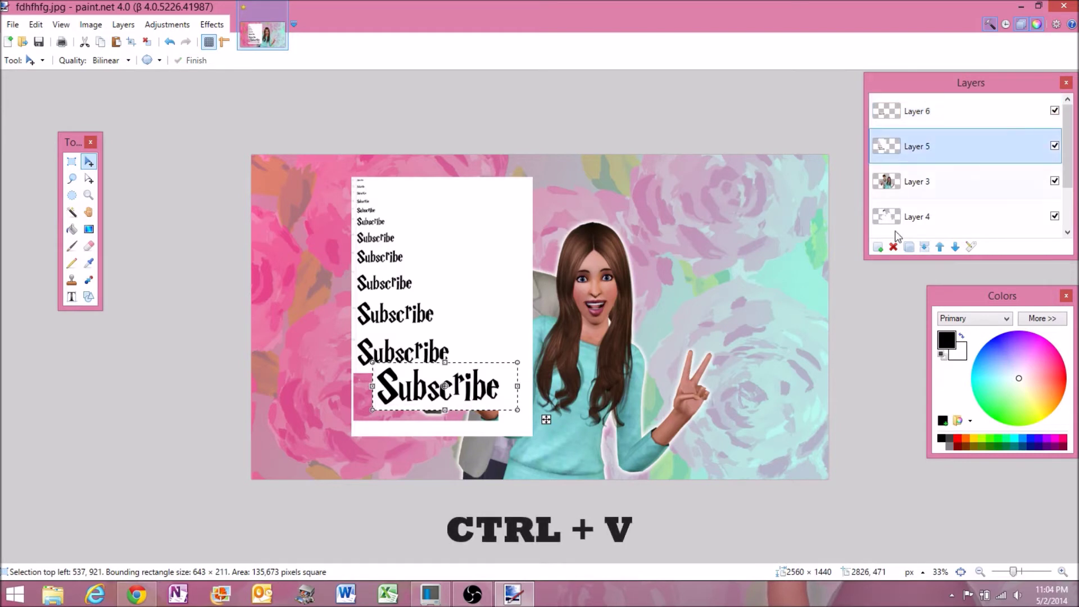
{"action": "left_click", "coordinate": [893, 247]}
{"action": "left_click_drag", "start_coordinate": [489, 386], "coordinate": [517, 308]}
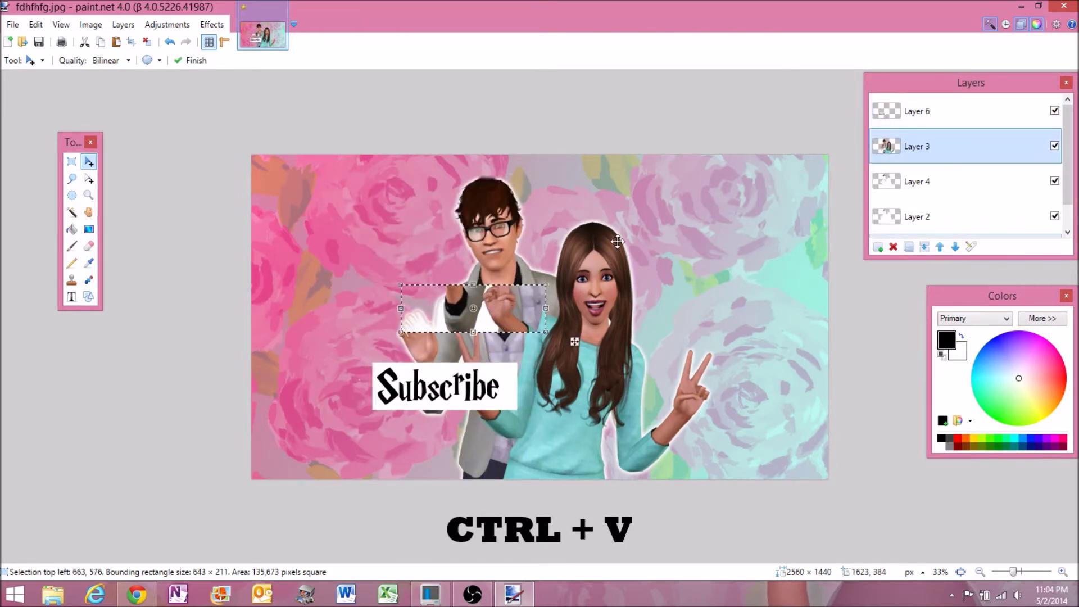
{"action": "key", "text": "ctrl+z"}
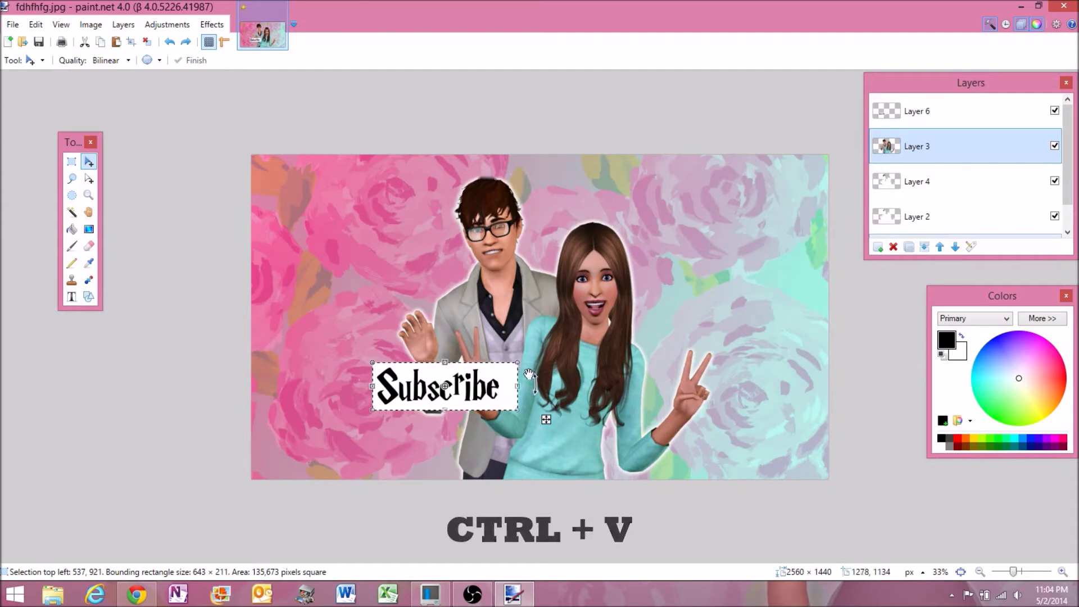
{"action": "left_click", "coordinate": [929, 123]}
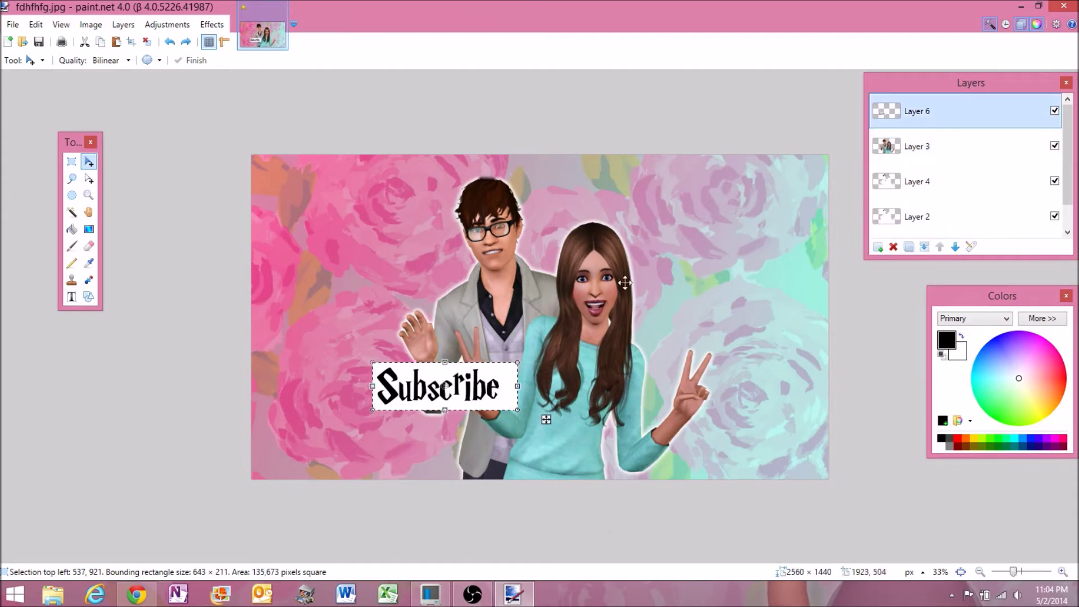
Remove the white background around "Subscribe" and the white strip beside the S with the Magic Wand at 27% tolerance.
{"action": "left_click", "coordinate": [72, 212]}
{"action": "left_click", "coordinate": [505, 372]}
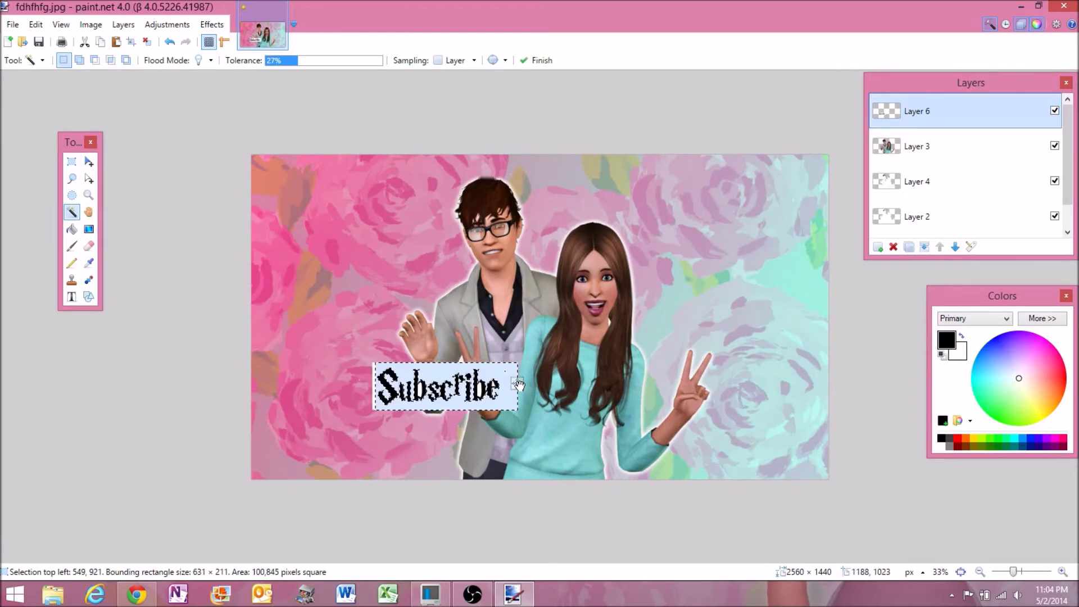
{"action": "key", "text": "Delete"}
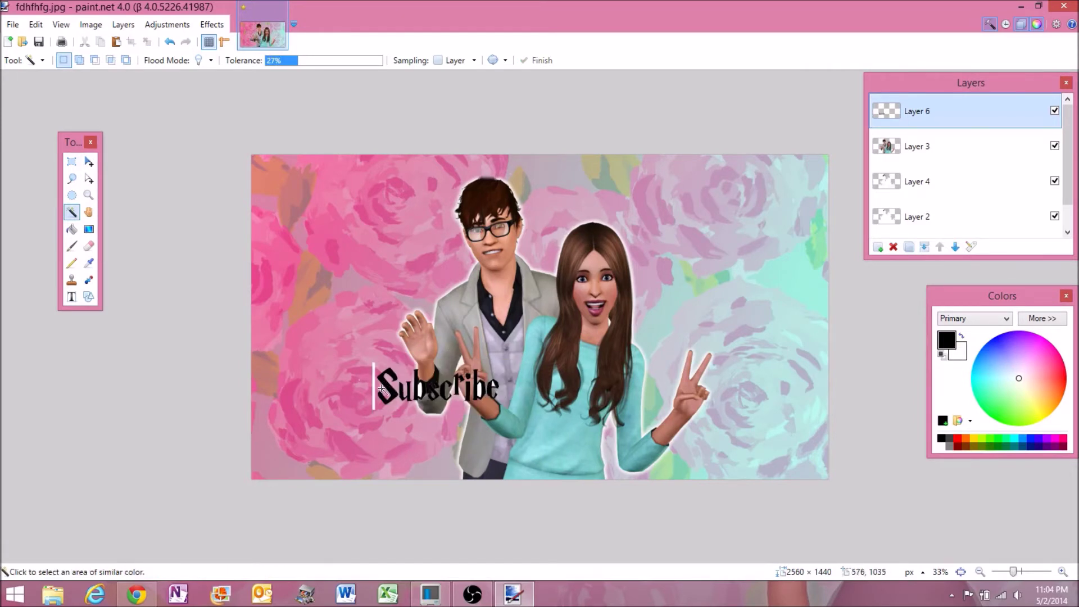
{"action": "left_click", "coordinate": [373, 389]}
{"action": "key", "text": "Delete"}
Delete the remaining white remnants inside and around the b and e of "Subscribe".
{"action": "left_click", "coordinate": [420, 391]}
{"action": "key", "text": "Delete"}
{"action": "left_click", "coordinate": [500, 387]}
{"action": "key", "text": "Delete"}
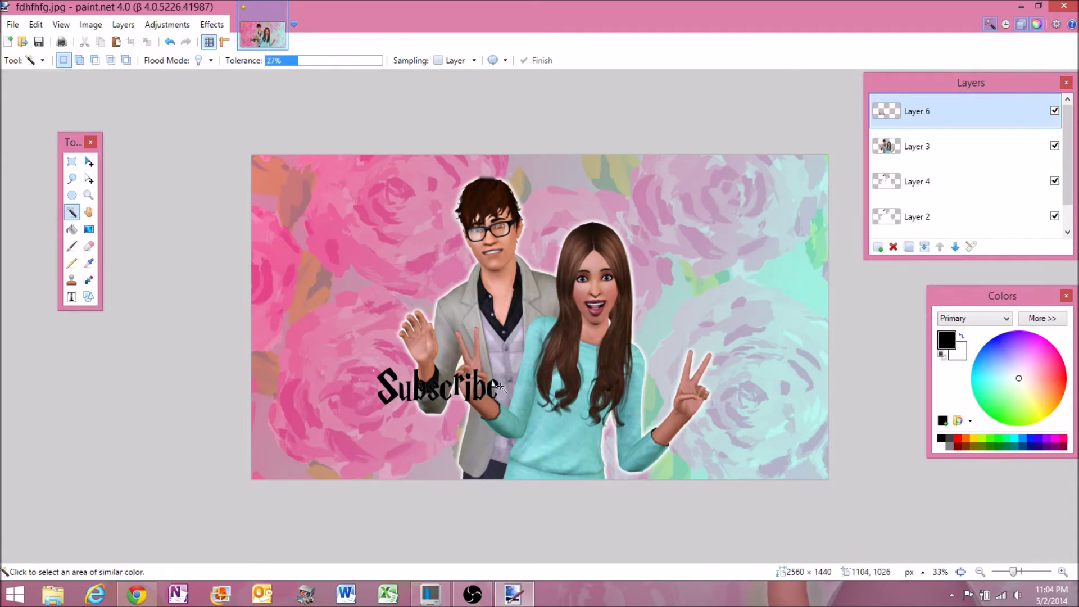
{"action": "left_click", "coordinate": [494, 384]}
{"action": "key", "text": "Delete"}
Select the cut-out "Subscribe", enlarge its selection to about 1909 px wide and place it across the bottom of the couple.
{"action": "left_click", "coordinate": [73, 164]}
{"action": "mouse_move", "coordinate": [364, 354]}
{"action": "left_mouse_down"}
{"action": "mouse_move", "coordinate": [453, 366]}
{"action": "mouse_move", "coordinate": [531, 406]}
{"action": "mouse_move", "coordinate": [522, 416]}
{"action": "left_mouse_up"}
{"action": "left_click", "coordinate": [89, 161]}
{"action": "left_click_drag", "start_coordinate": [392, 416], "coordinate": [334, 113]}
{"action": "left_click_drag", "start_coordinate": [595, 205], "coordinate": [521, 467]}
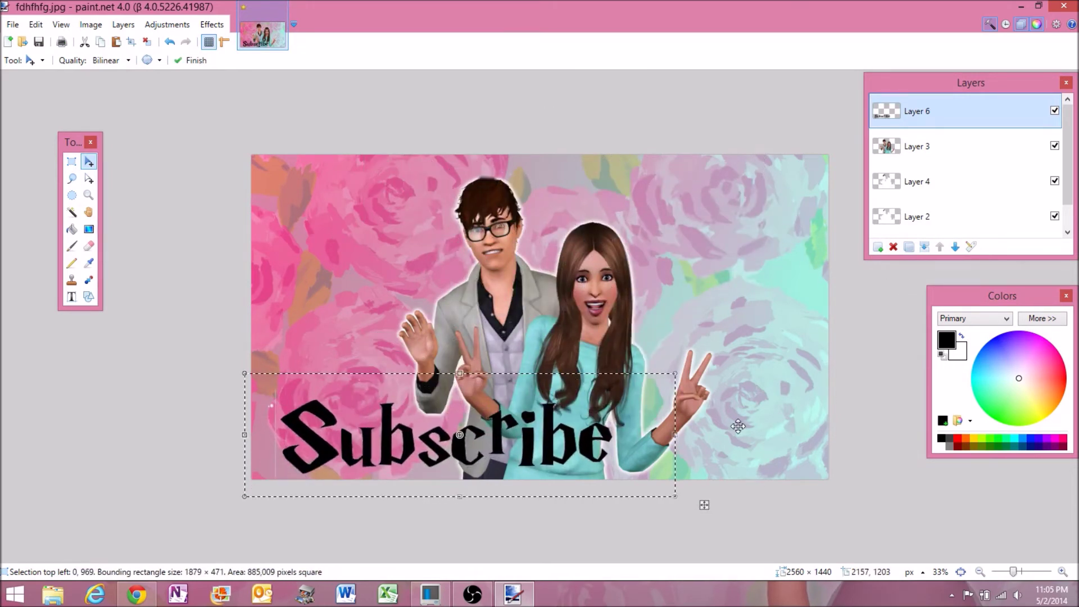
{"action": "left_click_drag", "start_coordinate": [555, 447], "coordinate": [650, 454]}
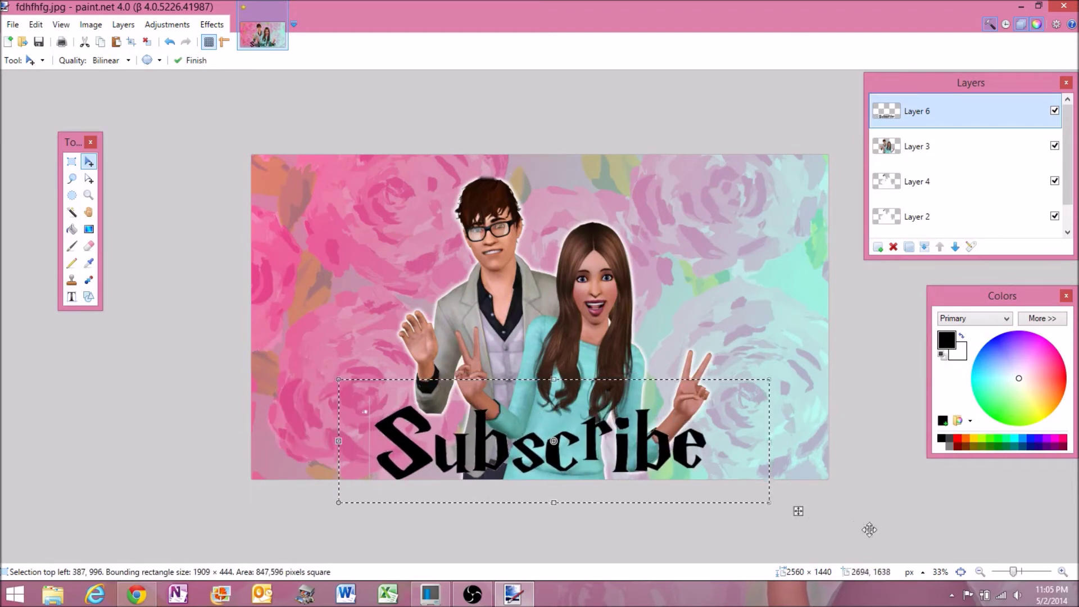
Use the Magic Wand on the white specks above the S of "Subscribe" to clear them, and drop the selection.
{"action": "key", "text": "ctrl+0"}
{"action": "left_click_drag", "start_coordinate": [778, 558], "coordinate": [633, 558]}
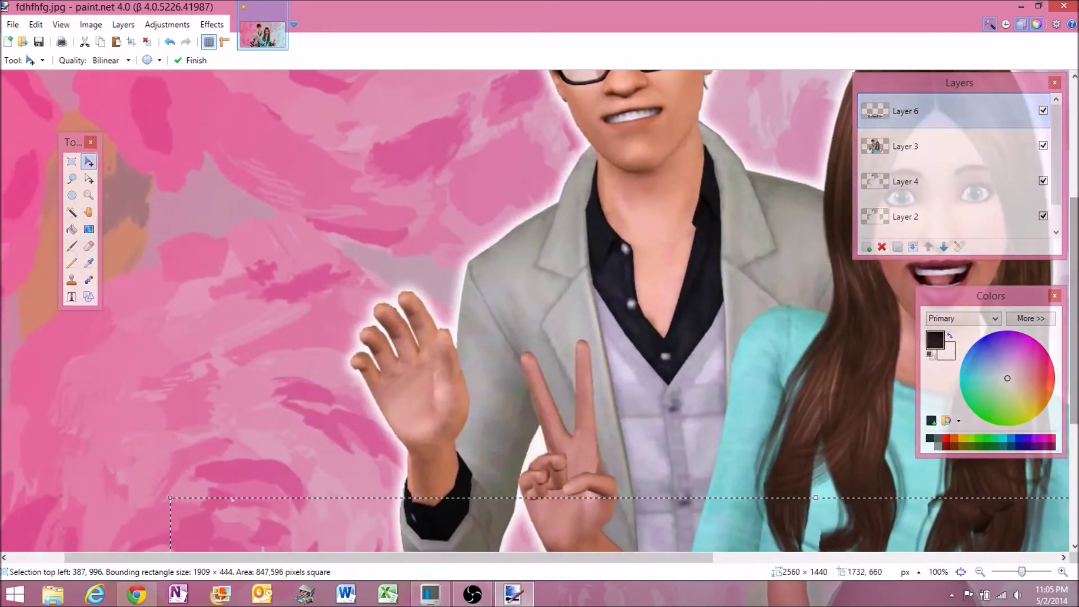
{"action": "left_click_drag", "start_coordinate": [1074, 311], "coordinate": [1074, 427]}
{"action": "left_click", "coordinate": [72, 212]}
{"action": "left_click", "coordinate": [254, 351]}
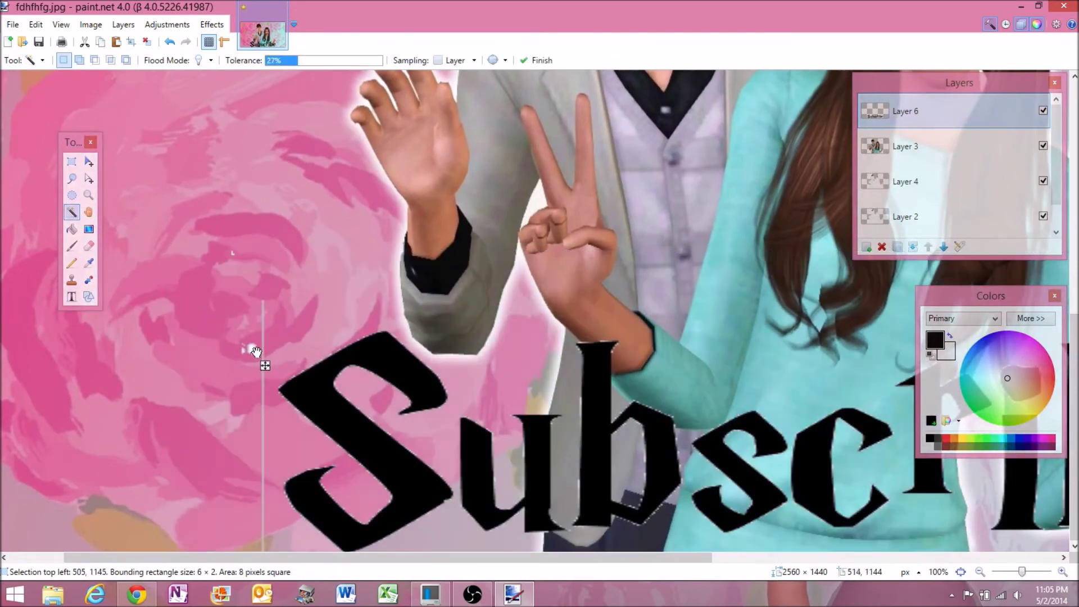
{"action": "left_click", "coordinate": [253, 351]}
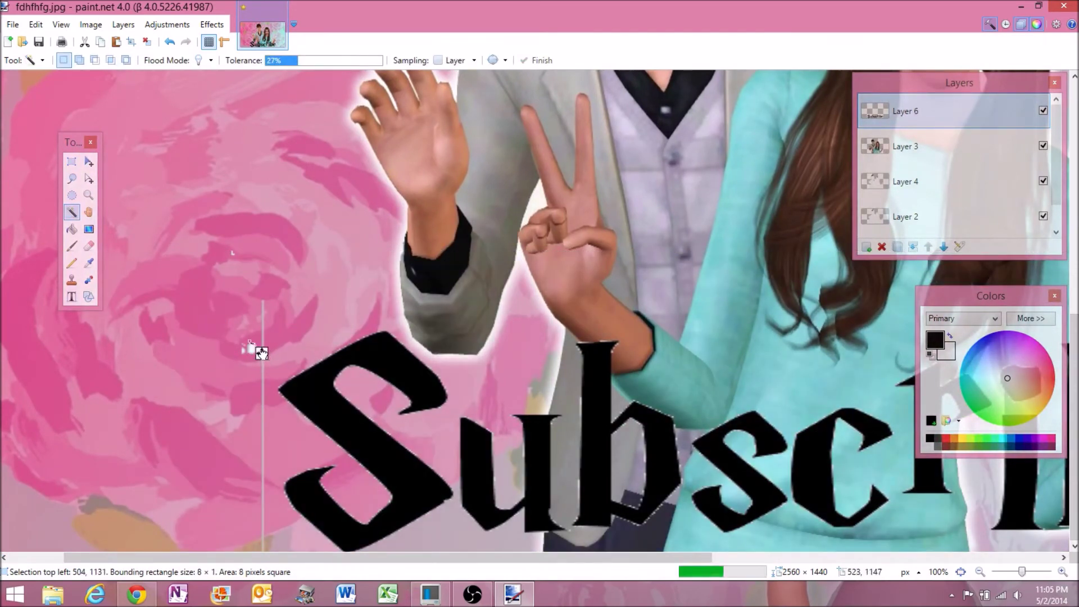
{"action": "key", "text": "ctrl+d"}
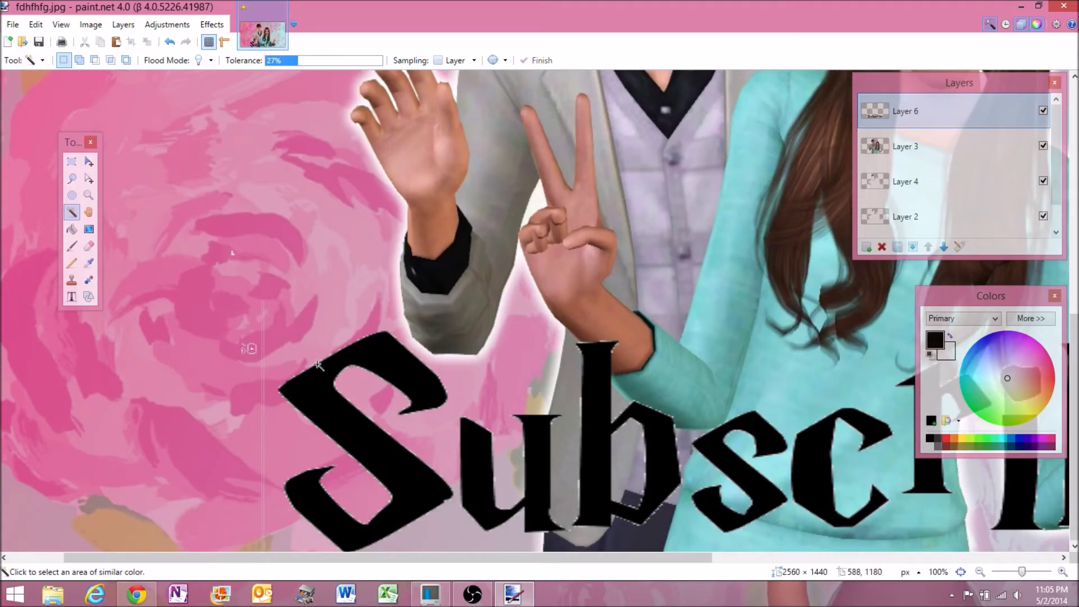
Delete the leftover vertical line and specks beside the S using rectangular selections.
{"action": "key", "text": "s"}
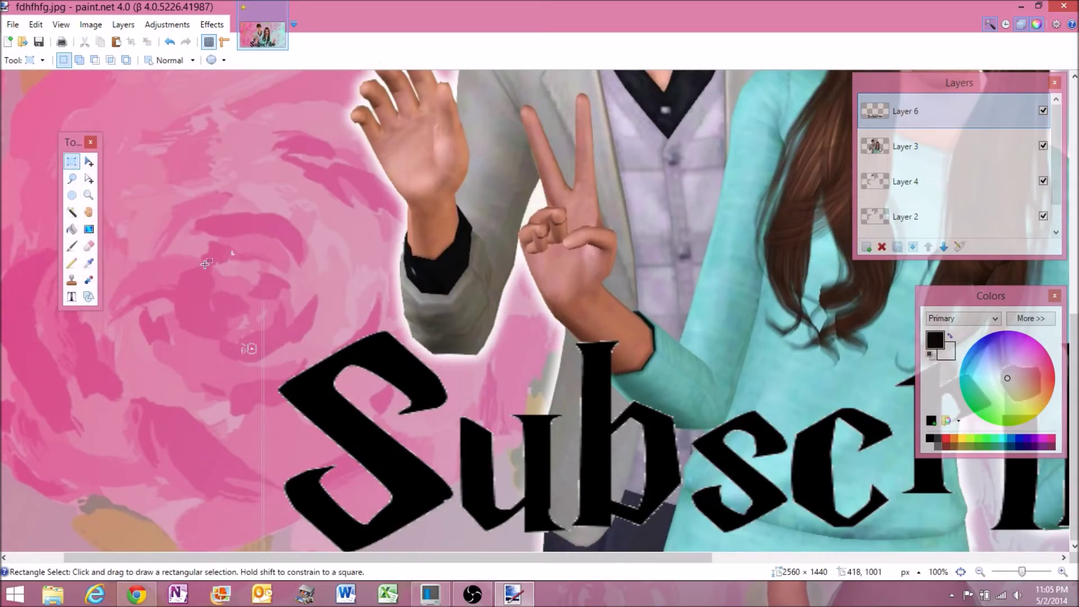
{"action": "left_click_drag", "start_coordinate": [207, 230], "coordinate": [281, 551]}
{"action": "left_click", "coordinate": [291, 321]}
{"action": "left_click_drag", "start_coordinate": [213, 227], "coordinate": [261, 271]}
{"action": "left_click", "coordinate": [265, 275]}
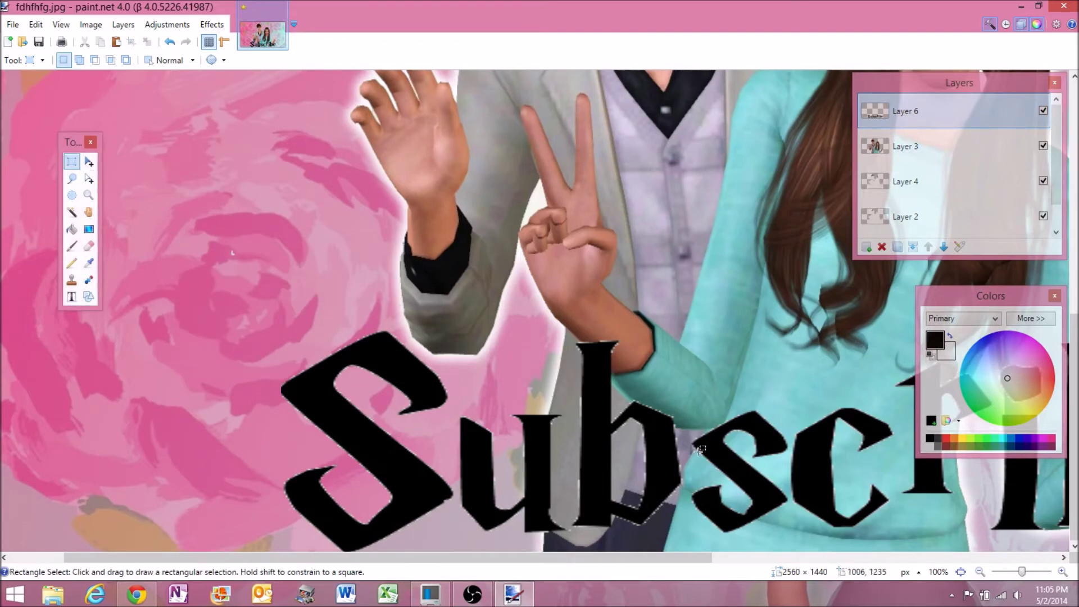
Select the whole enlarged "Subscribe" with a rectangle of about 1705 × 375 px.
{"action": "left_click_drag", "start_coordinate": [1024, 577], "coordinate": [1019, 586]}
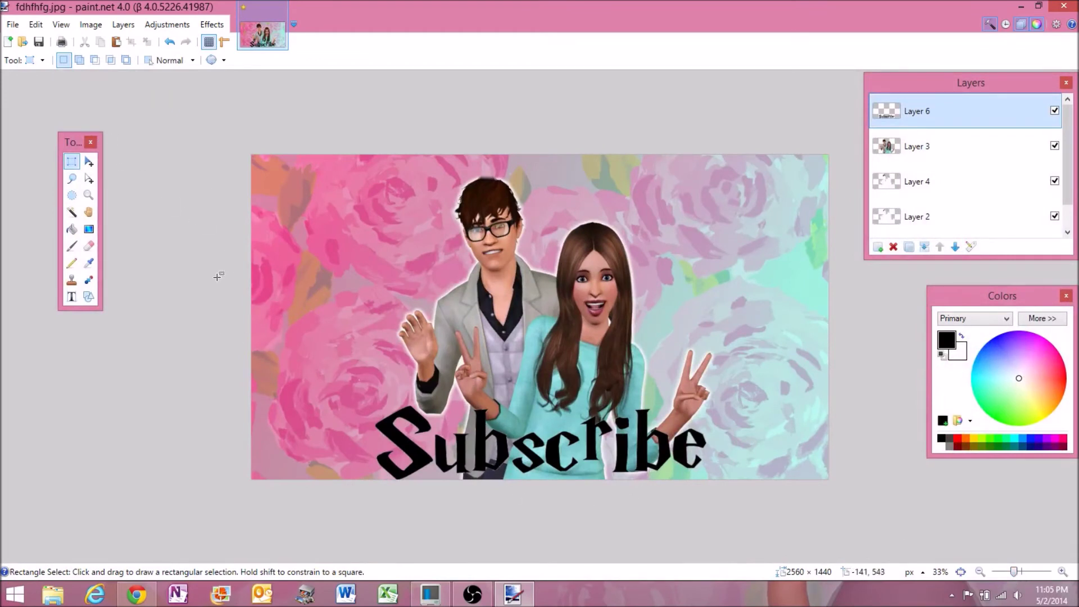
{"action": "left_click_drag", "start_coordinate": [353, 395], "coordinate": [739, 490]}
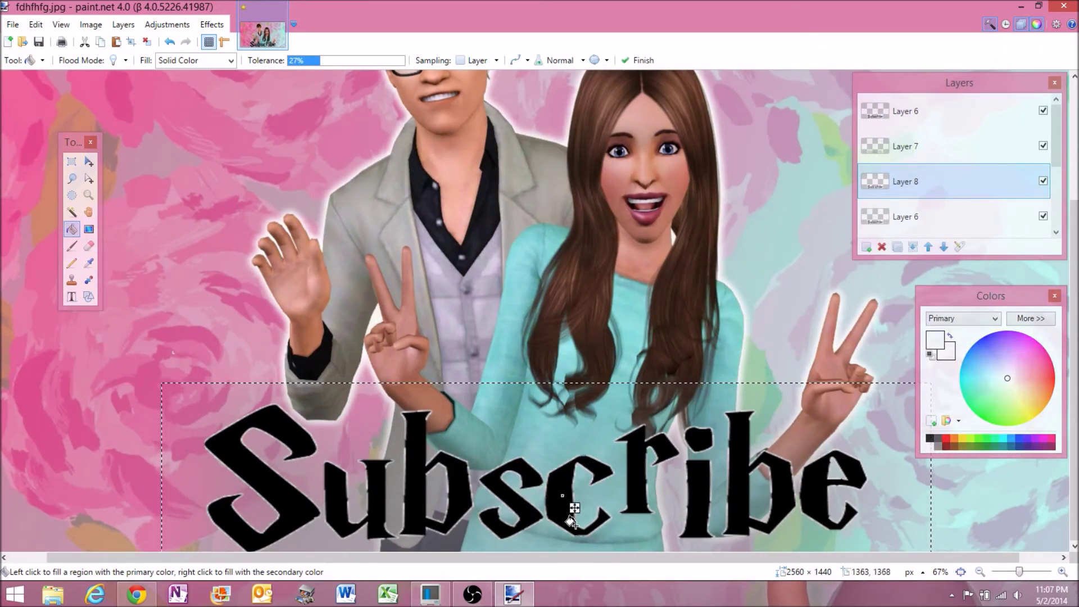
On the topmost Layer 6, fill every letter of "Subscribe" and the dot of the i with white.
{"action": "left_click", "coordinate": [905, 112]}
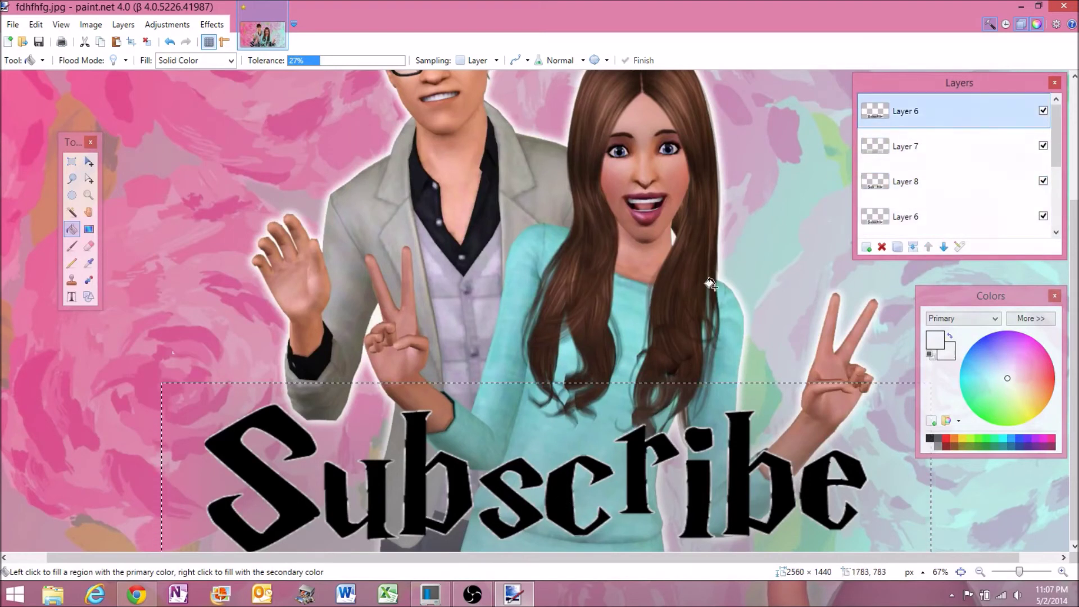
{"action": "left_click", "coordinate": [457, 483]}
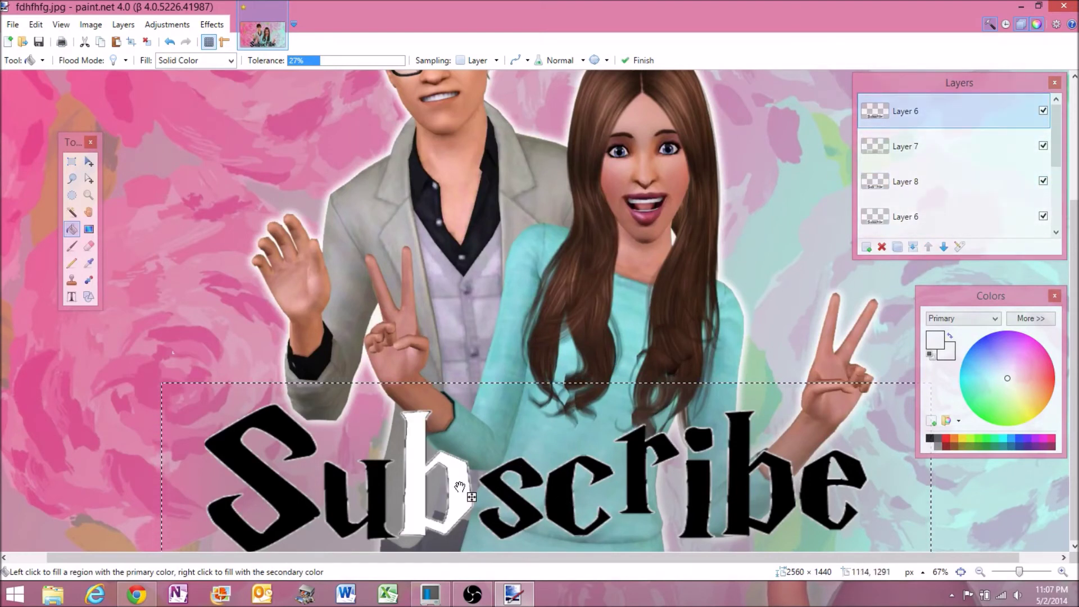
{"action": "left_click", "coordinate": [378, 490]}
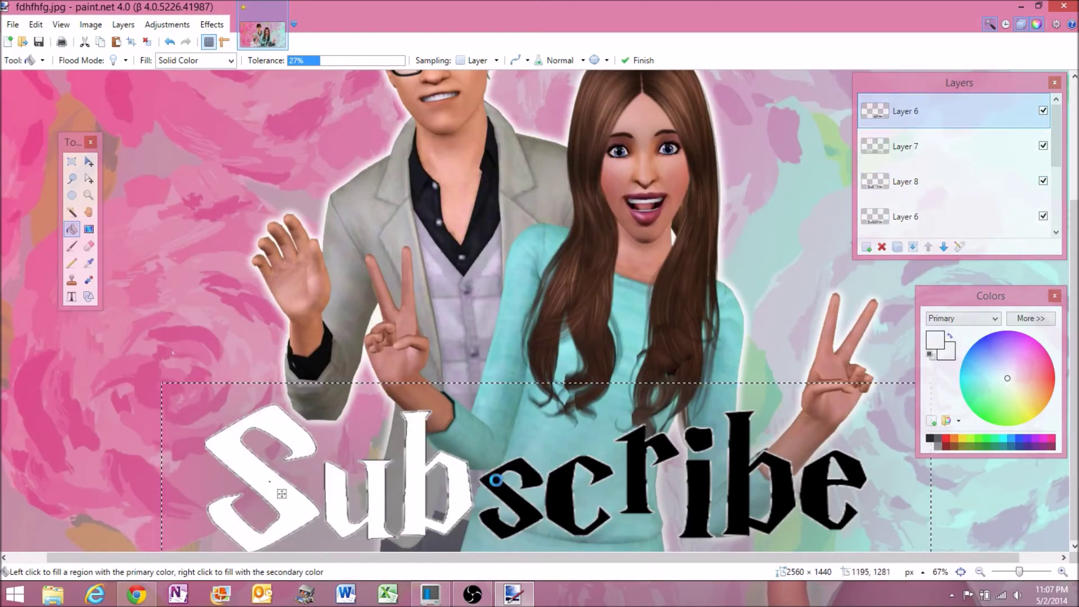
{"action": "left_click", "coordinate": [495, 480]}
{"action": "left_click", "coordinate": [572, 499]}
{"action": "left_click", "coordinate": [651, 468]}
{"action": "left_click", "coordinate": [711, 509]}
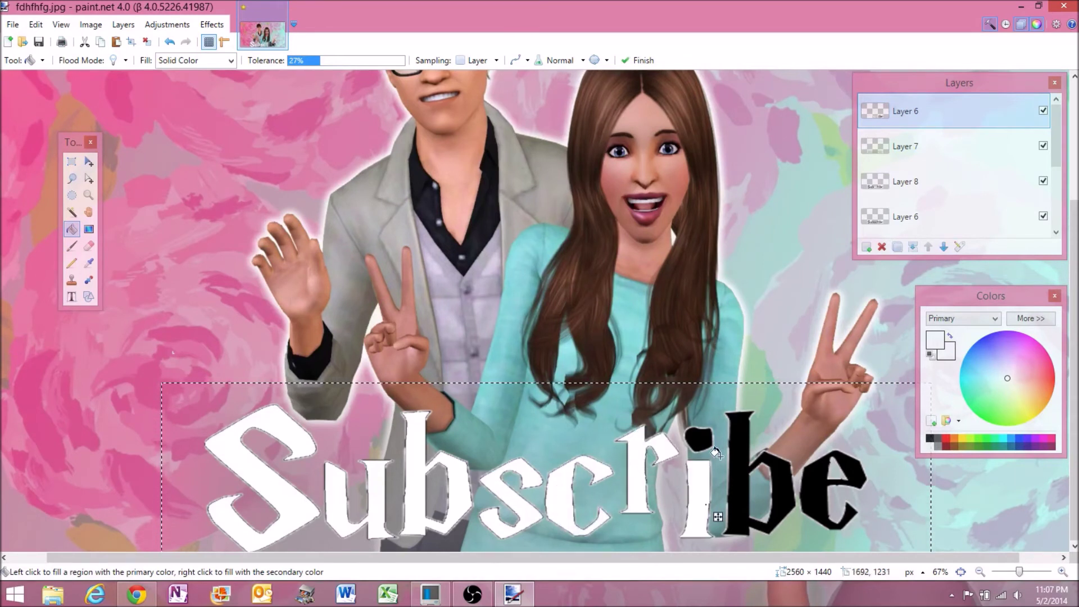
{"action": "left_click", "coordinate": [712, 448]}
{"action": "left_click", "coordinate": [750, 441]}
{"action": "left_click", "coordinate": [829, 491]}
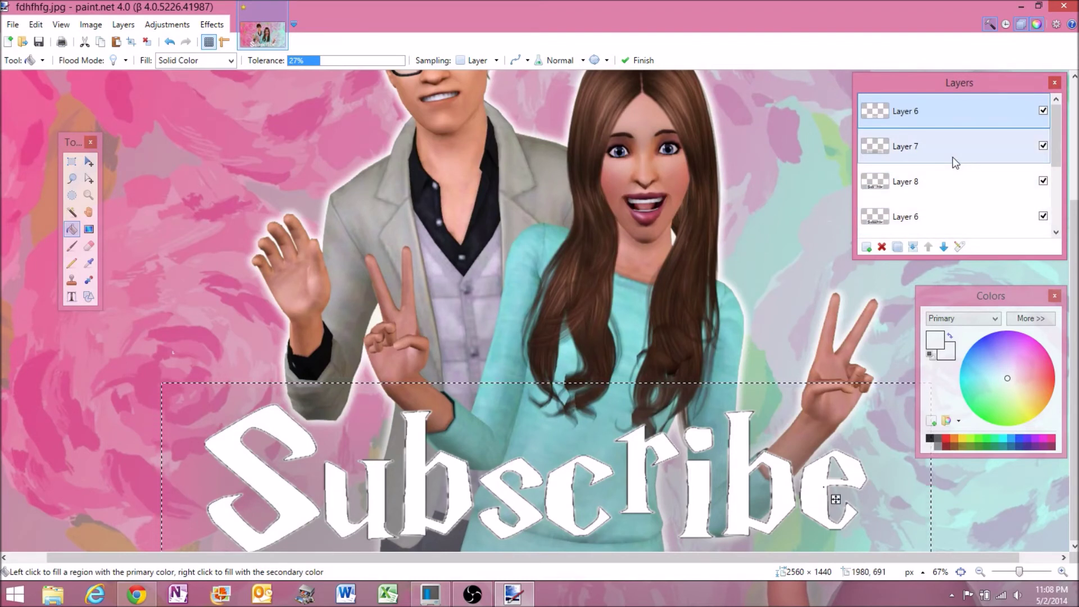
Choose a hot pink primary color and recolor all letters of "Subscribe" and the dot of the i with it.
{"action": "left_click", "coordinate": [1031, 351]}
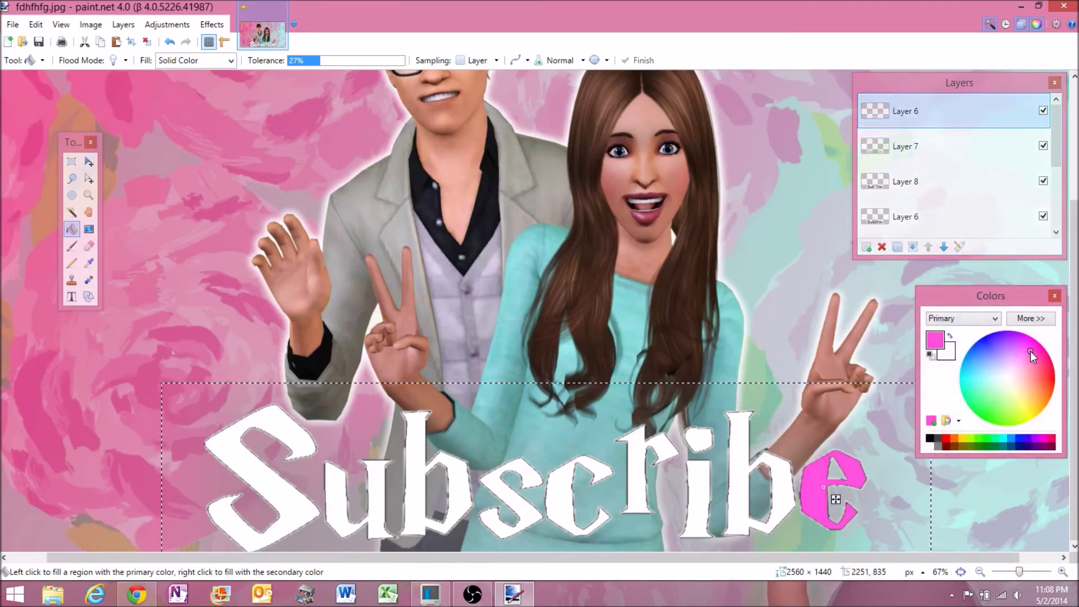
{"action": "left_click", "coordinate": [1046, 362]}
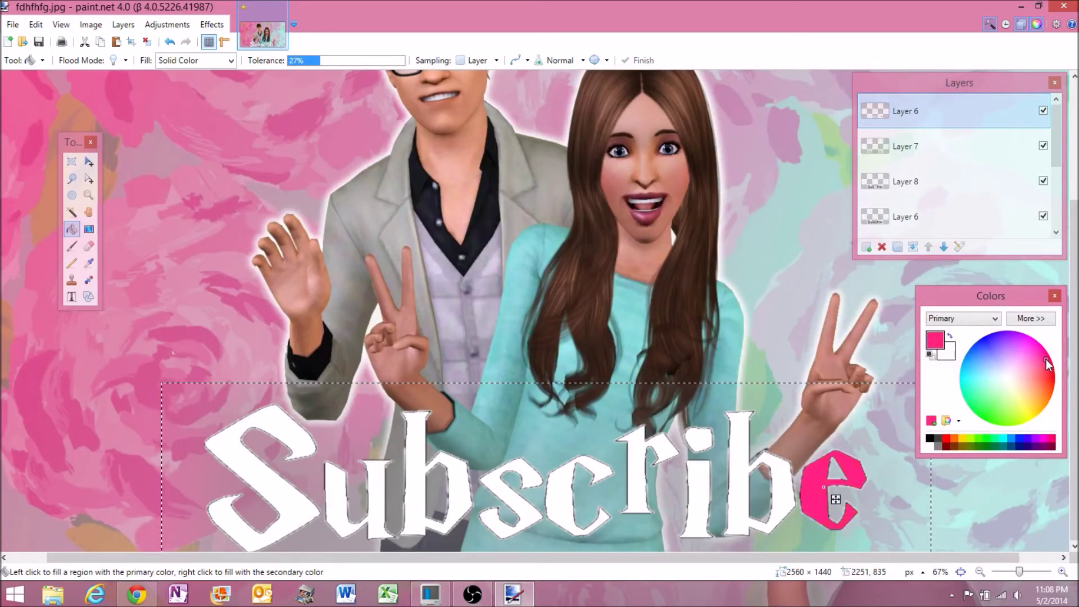
{"action": "left_click", "coordinate": [747, 484]}
{"action": "left_click", "coordinate": [698, 489]}
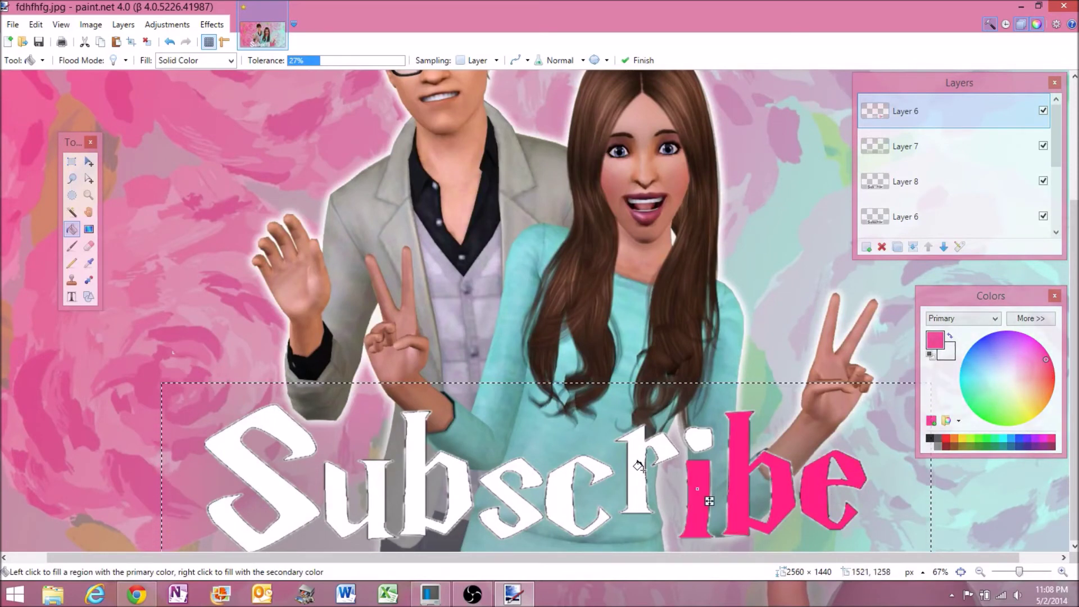
{"action": "left_click", "coordinate": [640, 469]}
{"action": "left_click", "coordinate": [548, 502]}
{"action": "left_click", "coordinate": [513, 496]}
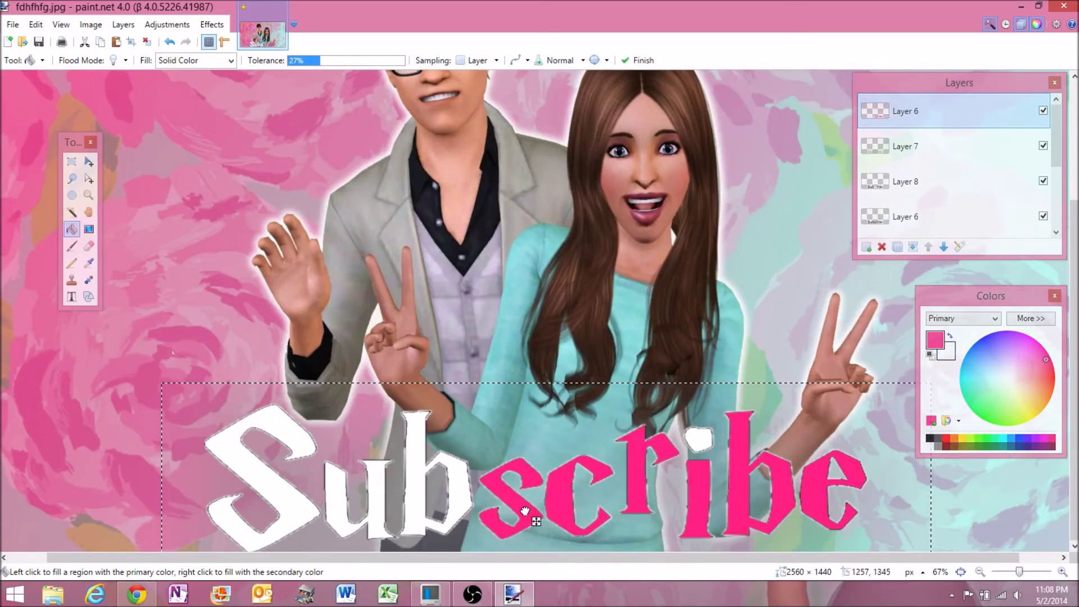
{"action": "left_click", "coordinate": [462, 495]}
{"action": "left_click", "coordinate": [362, 494]}
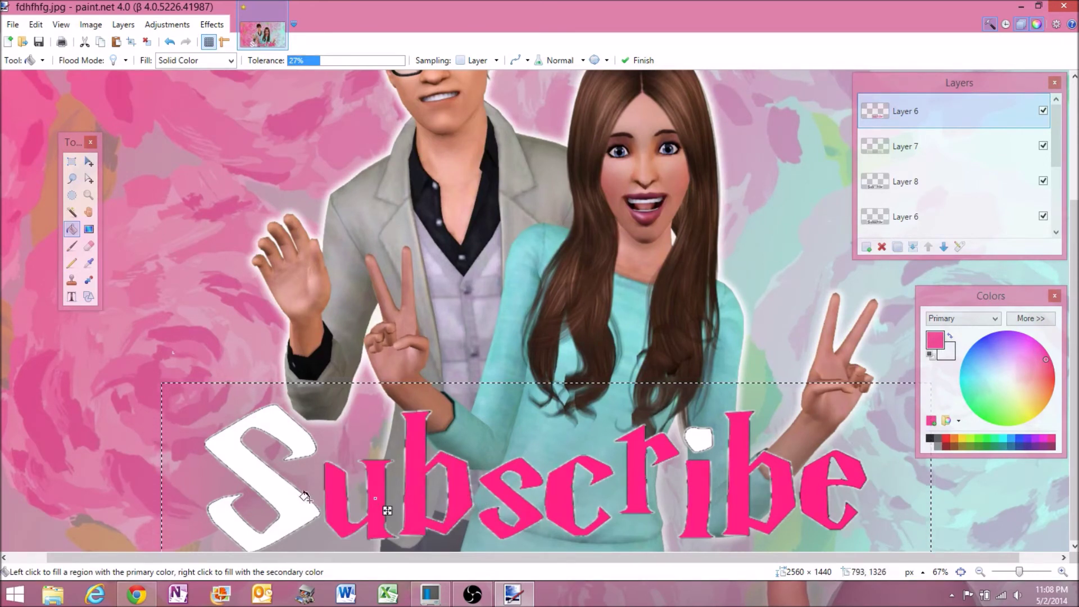
{"action": "left_click", "coordinate": [296, 500]}
{"action": "left_click", "coordinate": [703, 440]}
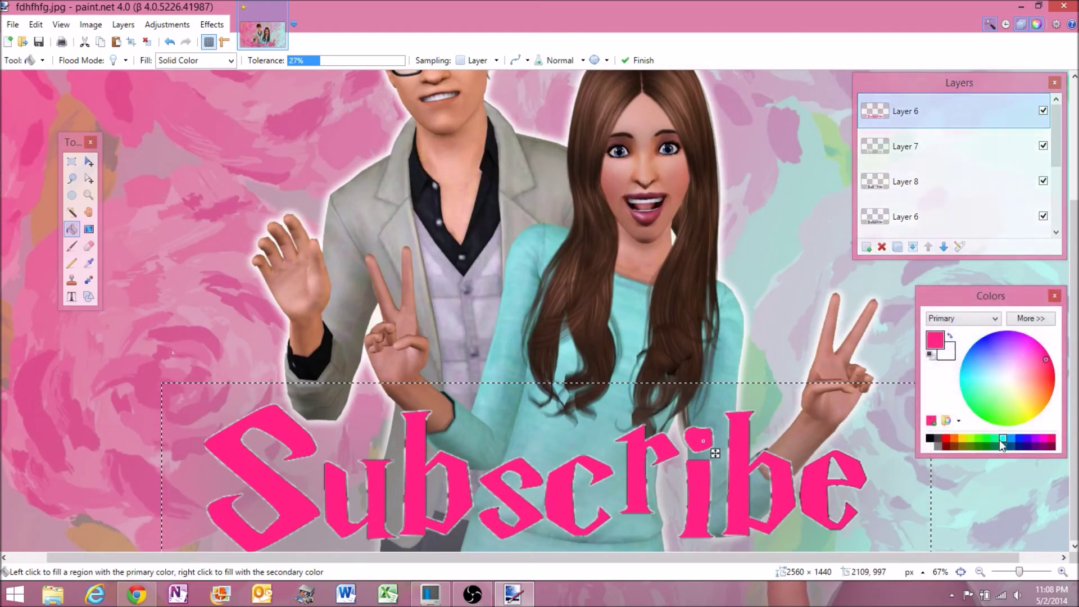
Delete Layer 7, Layer 8 and the black-text Layer 6 beneath the pink "Subscribe" layer.
{"action": "mouse_move", "coordinate": [1018, 577]}
{"action": "left_mouse_down"}
{"action": "mouse_move", "coordinate": [1027, 577]}
{"action": "mouse_move", "coordinate": [1013, 577]}
{"action": "left_mouse_up"}
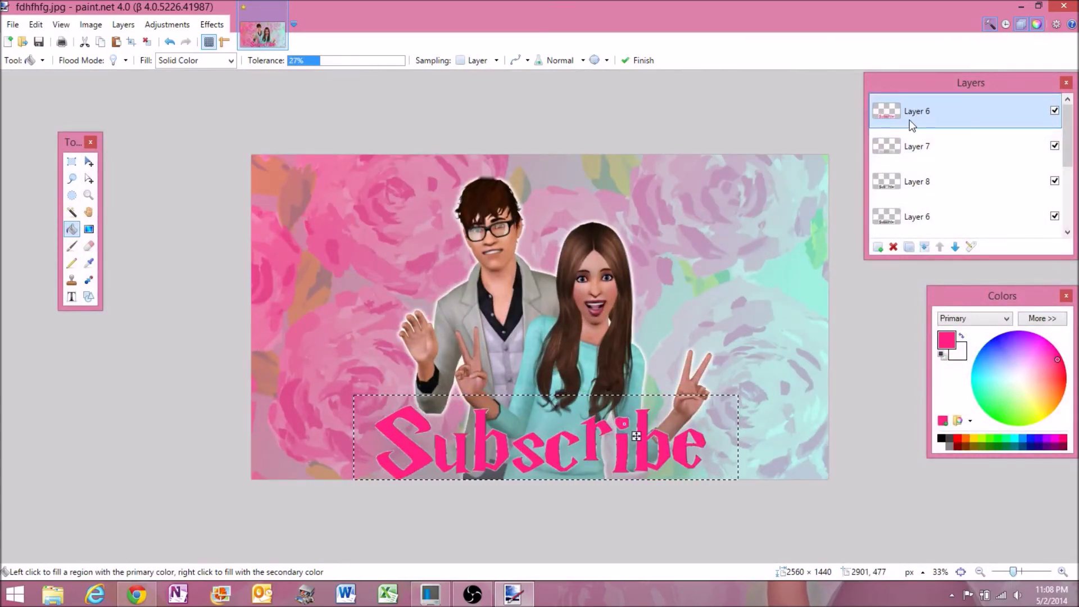
{"action": "left_click", "coordinate": [912, 150]}
{"action": "left_click", "coordinate": [893, 247]}
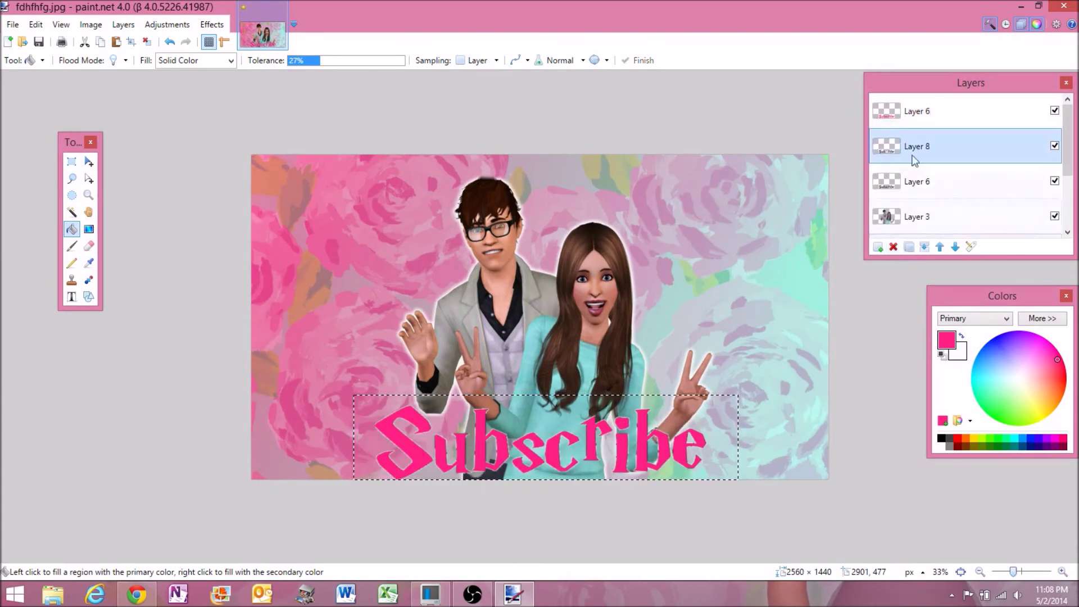
{"action": "left_click", "coordinate": [893, 247]}
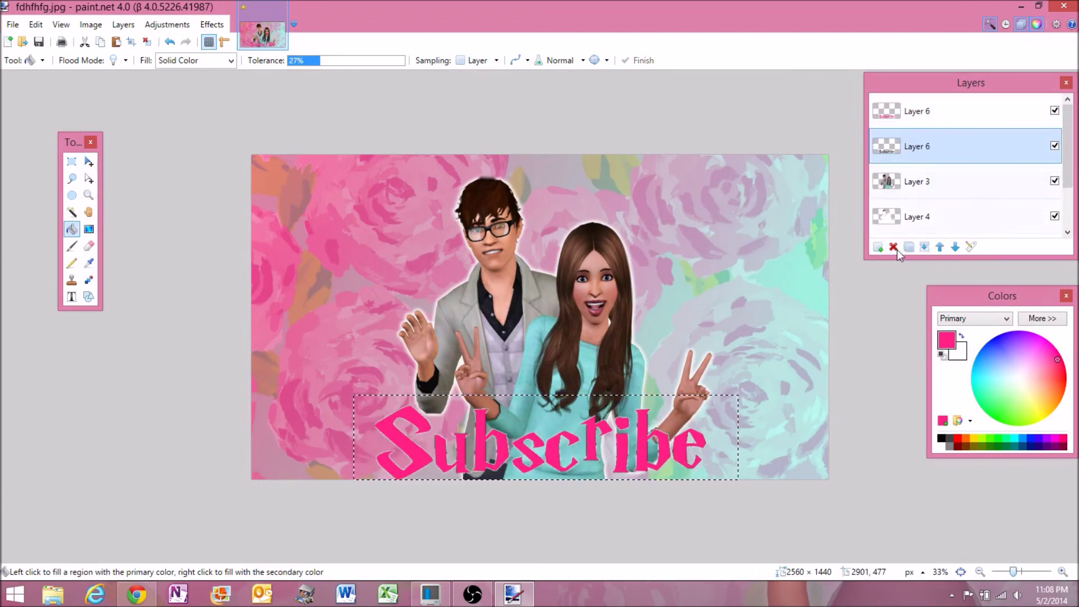
{"action": "left_click", "coordinate": [893, 246]}
Paste a copy of the pink "Subscribe" onto a new layer directly above the existing pink text layer.
{"action": "left_click", "coordinate": [905, 116]}
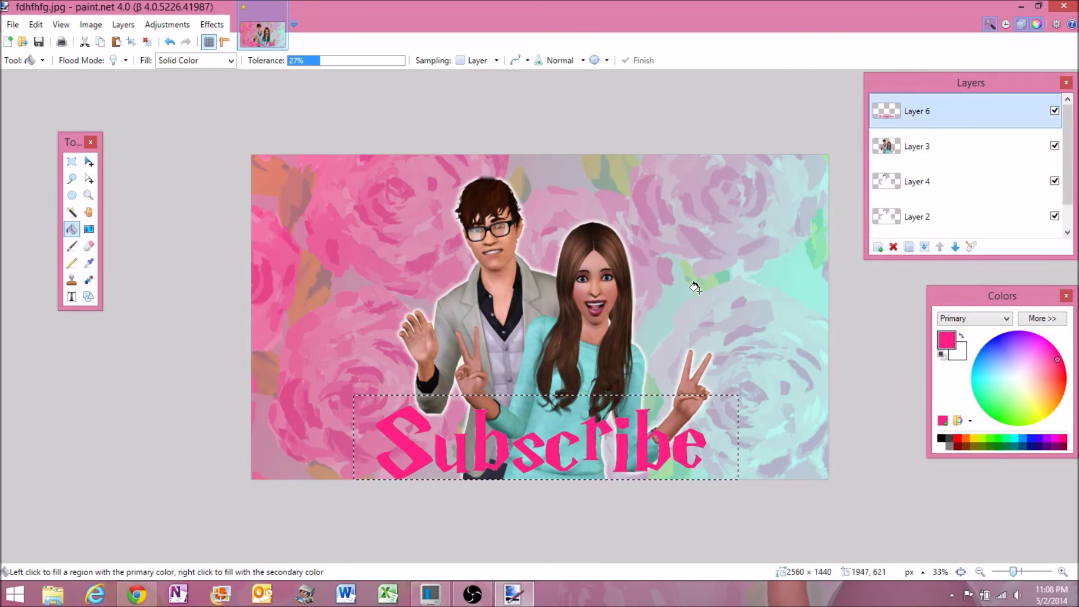
{"action": "left_click", "coordinate": [878, 247]}
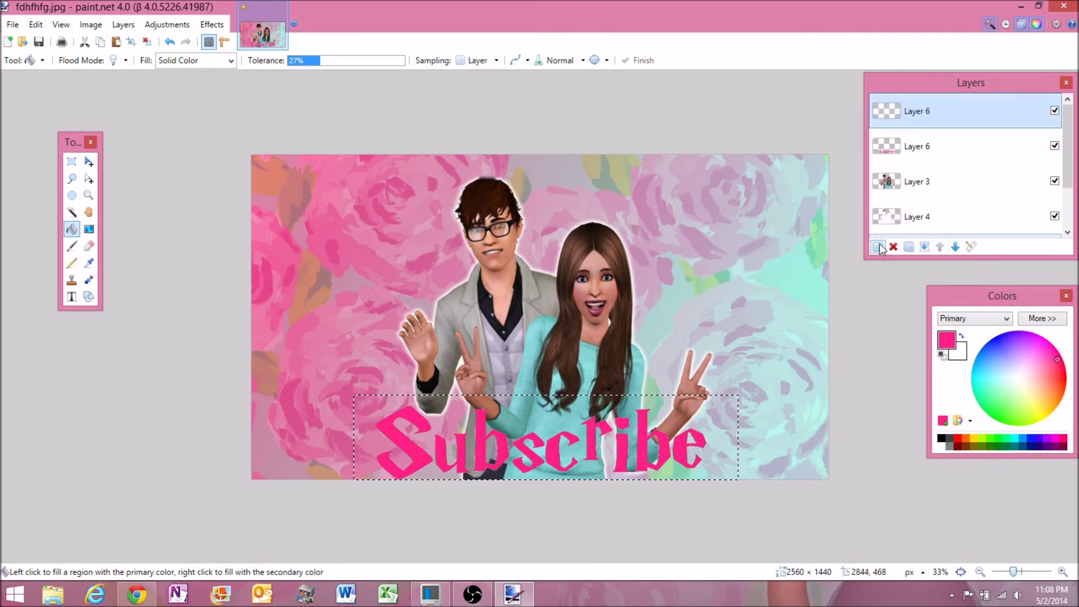
{"action": "key", "text": "ctrl+v"}
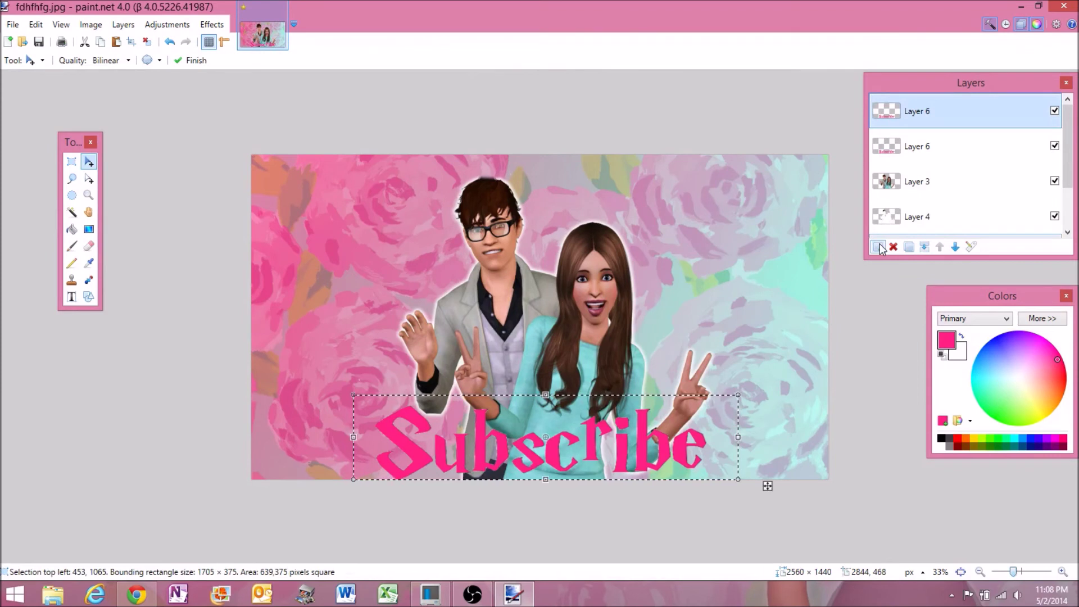
Apply a Glow to the lower "Subscribe" layer with radius 20, brightness 100 and contrast 100.
{"action": "left_click", "coordinate": [936, 161]}
{"action": "left_click", "coordinate": [212, 24]}
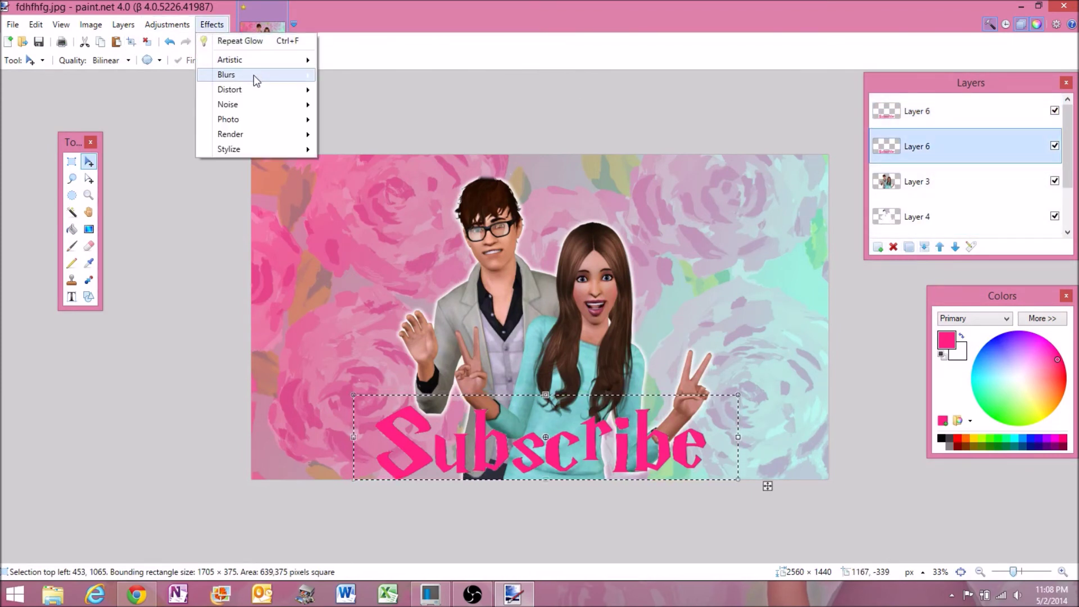
{"action": "mouse_move", "coordinate": [253, 119]}
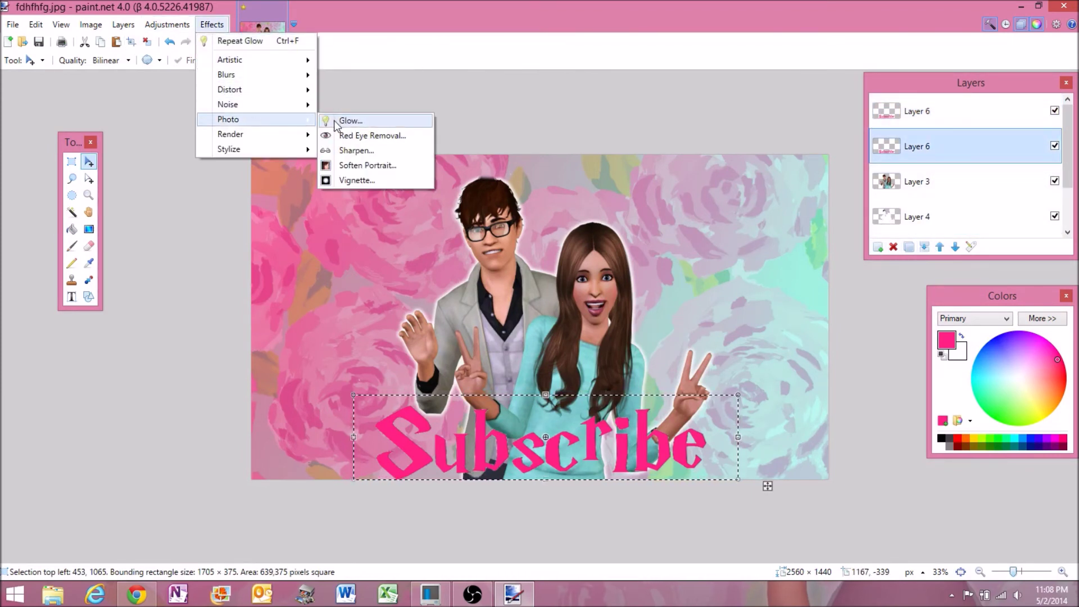
{"action": "left_click", "coordinate": [348, 120]}
{"action": "left_click_drag", "start_coordinate": [437, 256], "coordinate": [575, 256]}
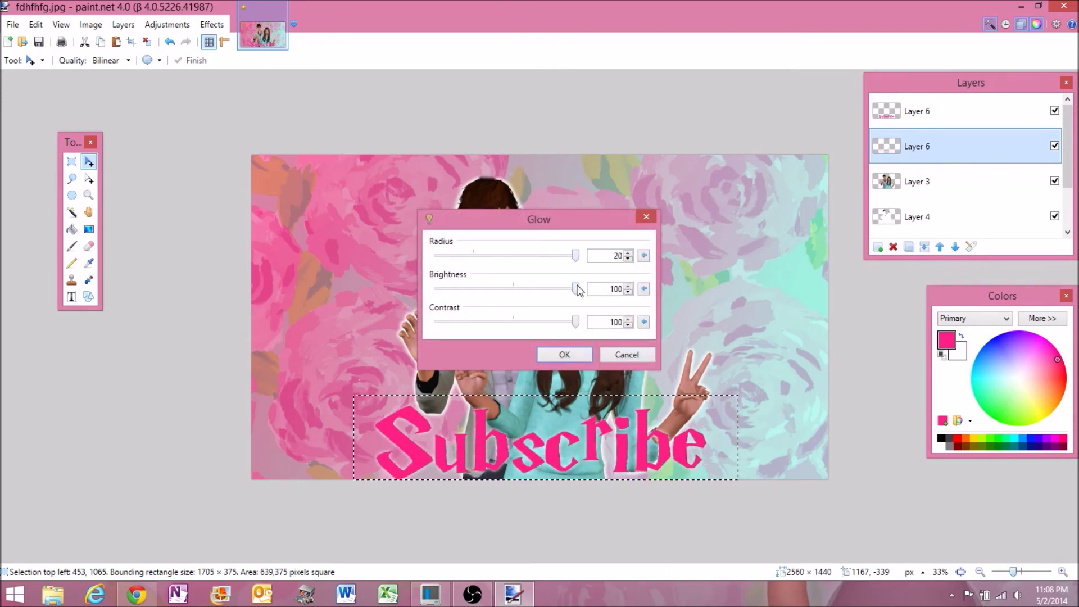
{"action": "left_click", "coordinate": [573, 355]}
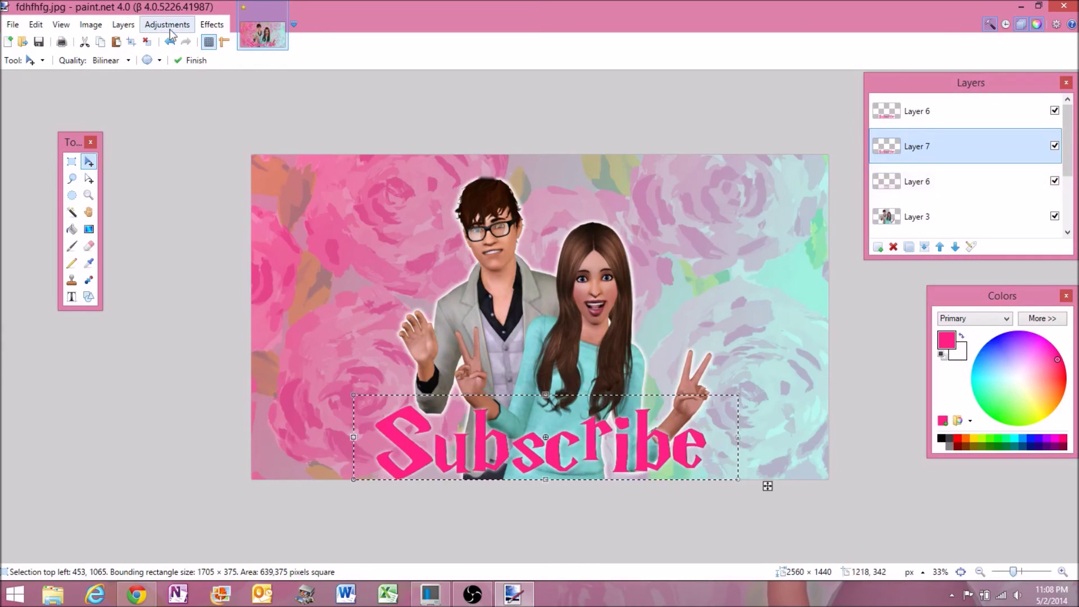
Repeat the Glow on the Layer 7 text copy and on another "Subscribe" copy pasted onto a new layer above it.
{"action": "left_click", "coordinate": [211, 24]}
{"action": "left_click", "coordinate": [243, 40]}
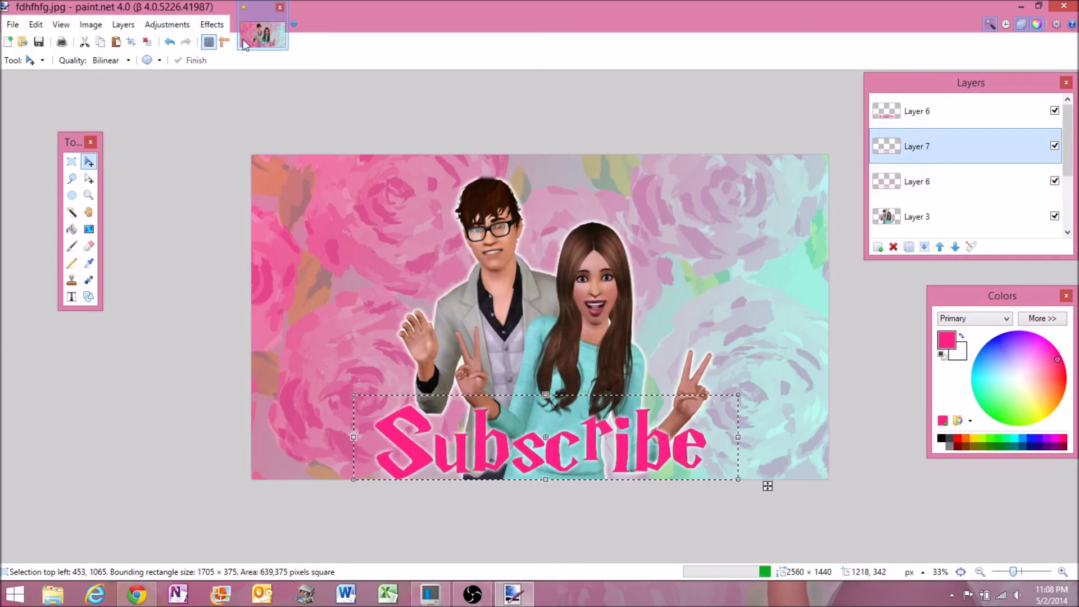
{"action": "left_click", "coordinate": [876, 247]}
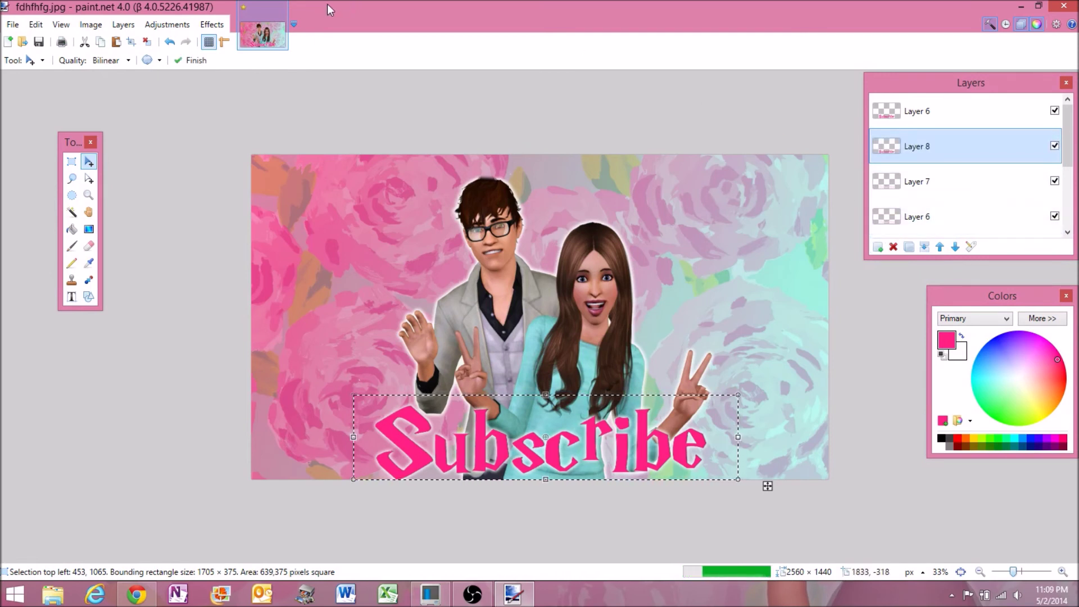
{"action": "left_click", "coordinate": [211, 24]}
{"action": "left_click", "coordinate": [253, 40]}
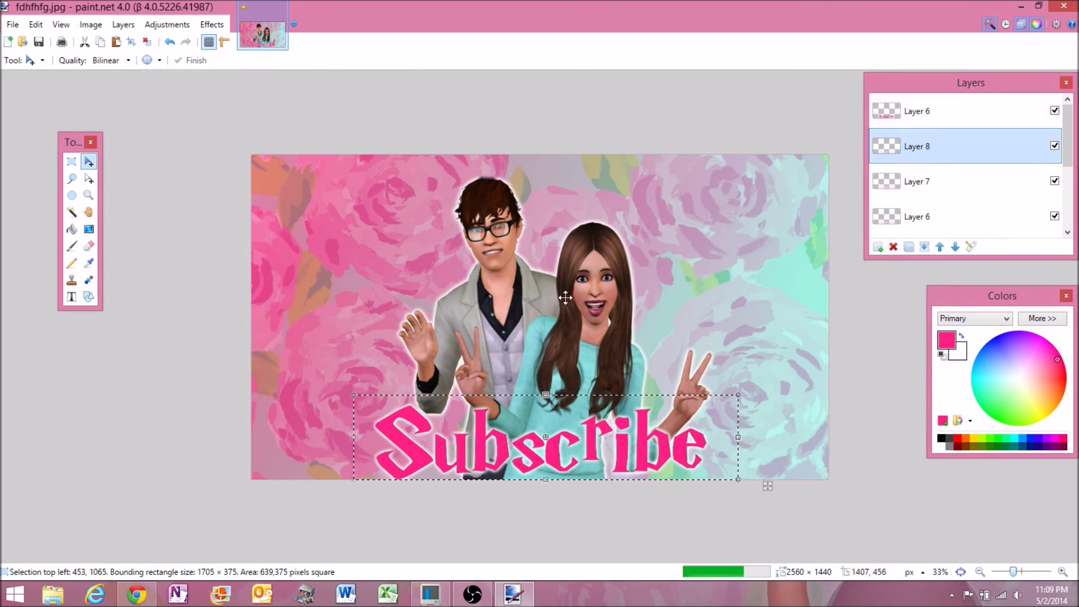
Nudge the Layer 8 glow slightly, and offset the topmost pink "Subscribe" slightly down and to the right over its glow.
{"action": "mouse_move", "coordinate": [552, 410]}
{"action": "left_mouse_down"}
{"action": "mouse_move", "coordinate": [596, 315]}
{"action": "mouse_move", "coordinate": [568, 329]}
{"action": "mouse_move", "coordinate": [549, 412]}
{"action": "left_mouse_up"}
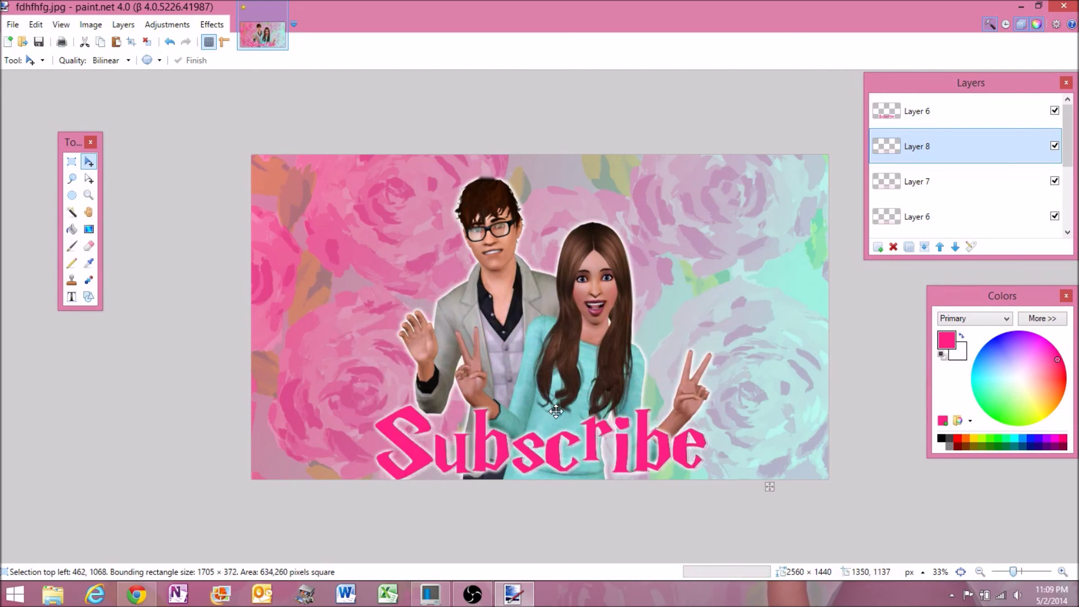
{"action": "left_click", "coordinate": [917, 112]}
{"action": "left_click_drag", "start_coordinate": [572, 430], "coordinate": [560, 460]}
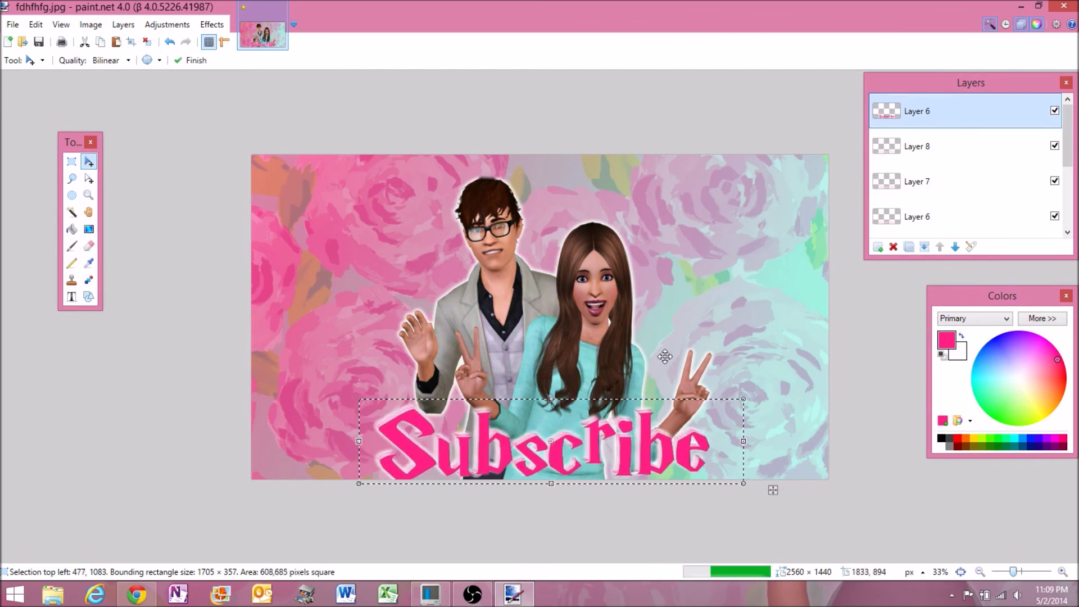